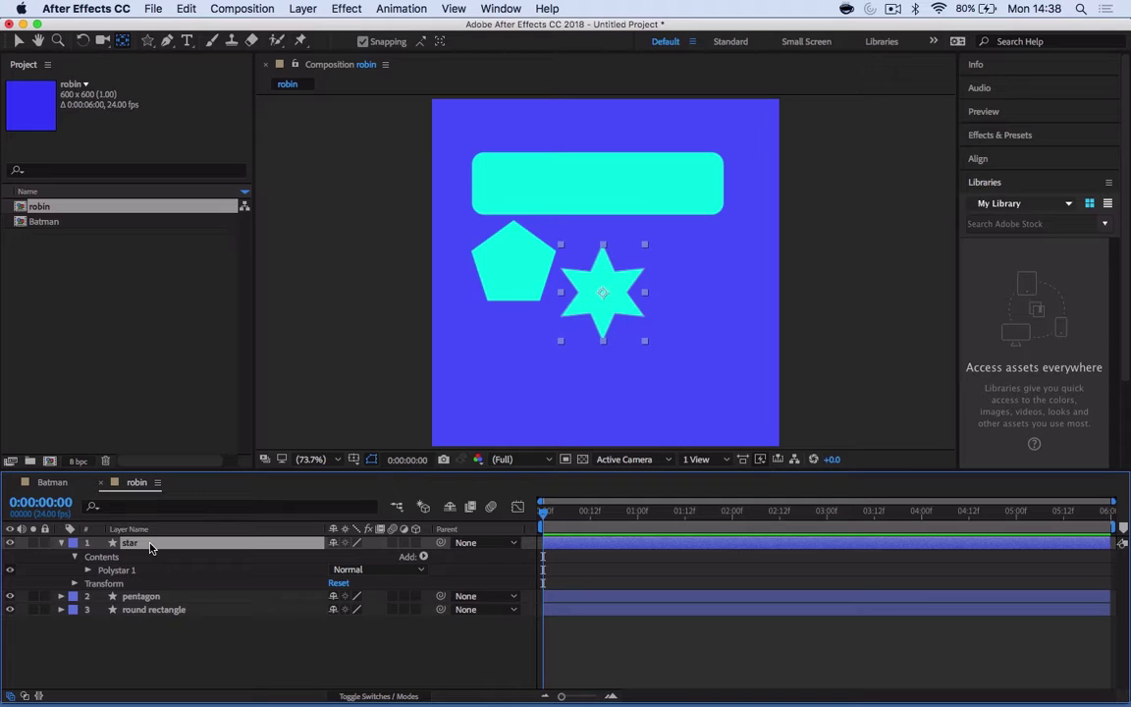
# Delete the star, pentagon and round rectangle layers from the robin composition.
pyautogui.press('Delete')
pyautogui.click(150, 544)
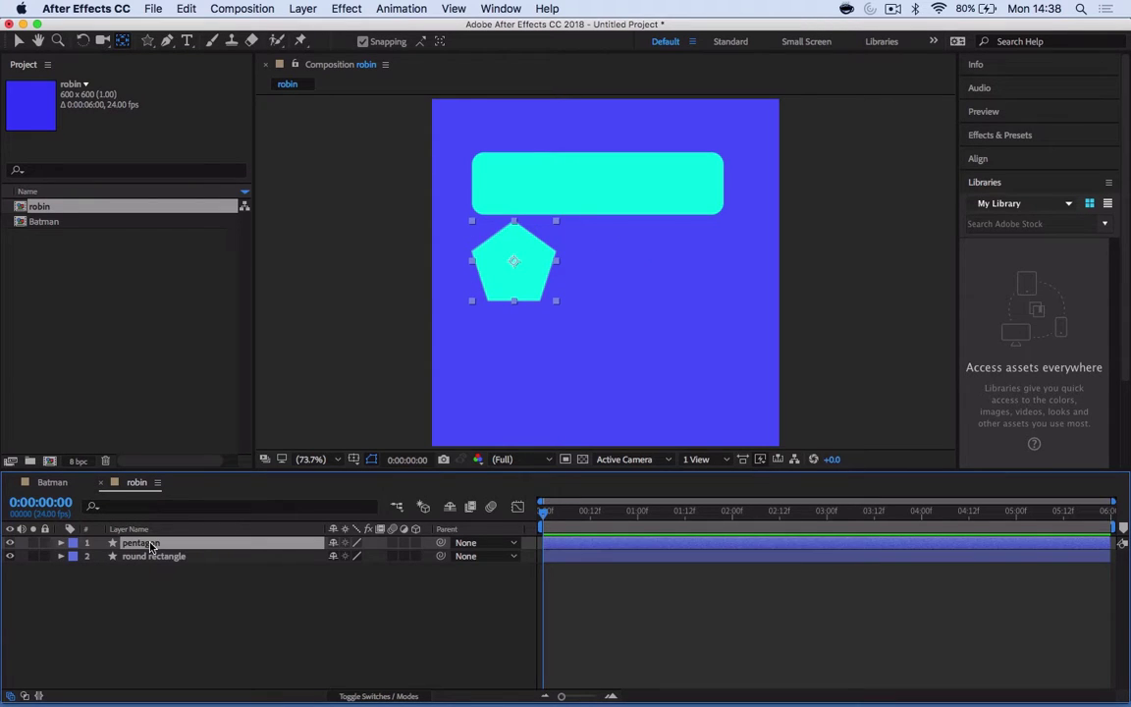
pyautogui.press('Delete')
pyautogui.click(150, 546)
pyautogui.press('Delete')
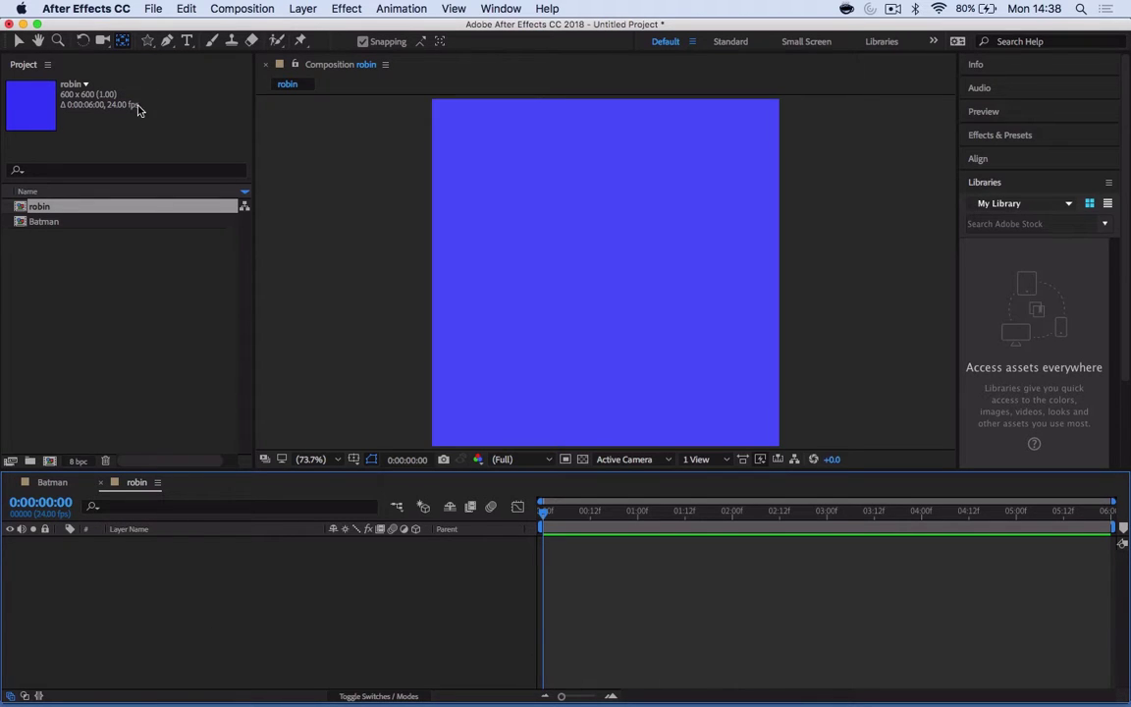
# Draw a small circle with the Ellipse Tool in the upper part of the composition, left of centre.
pyautogui.moveTo(147, 40); pyautogui.dragTo(195, 84)
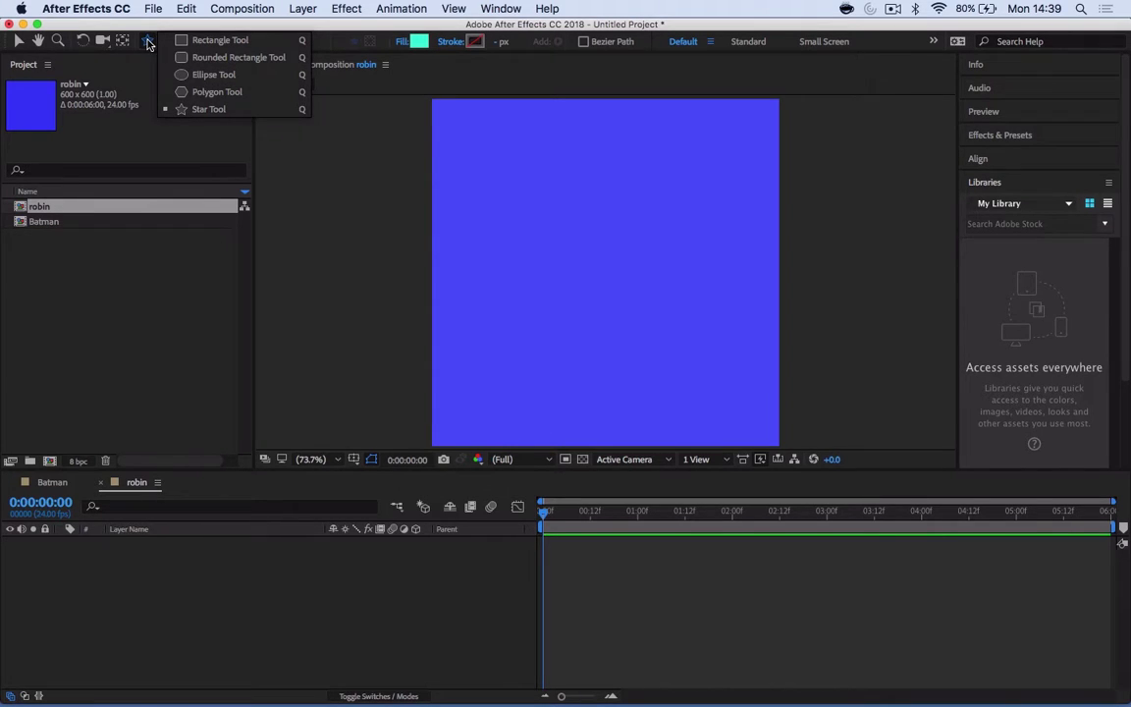
pyautogui.click(206, 79)
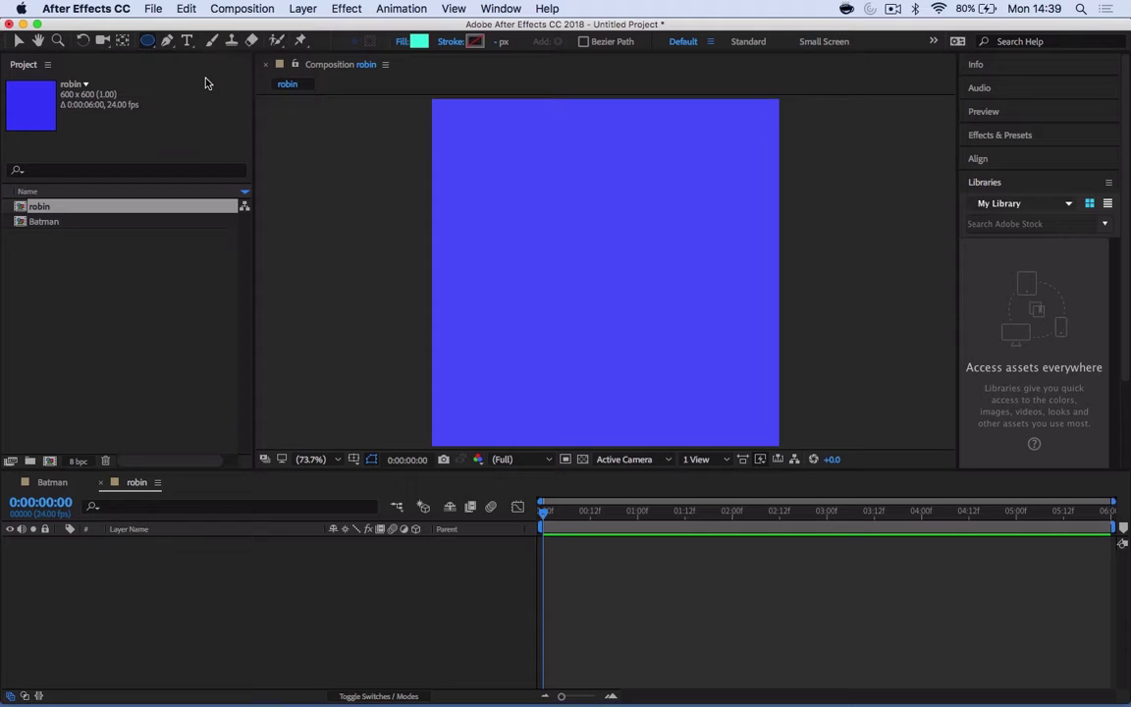
pyautogui.moveTo(517, 157); pyautogui.dragTo(589, 217)
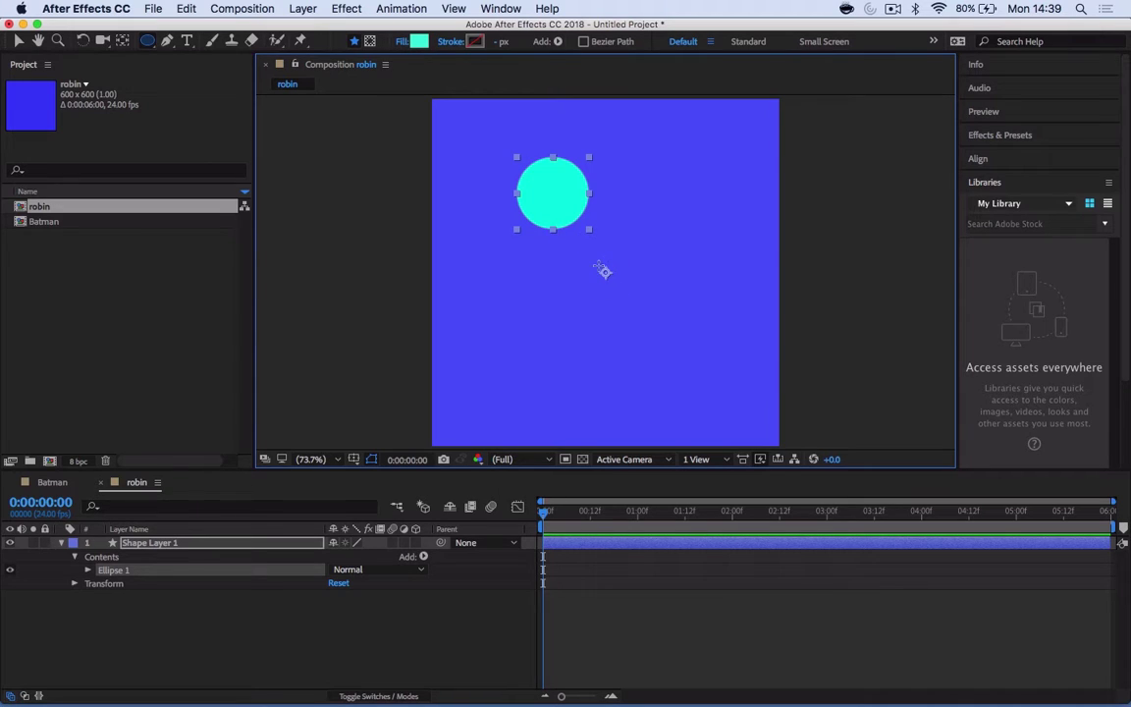
# Move the new shape layer's anchor point to the centre of the circle.
pyautogui.click(155, 546)
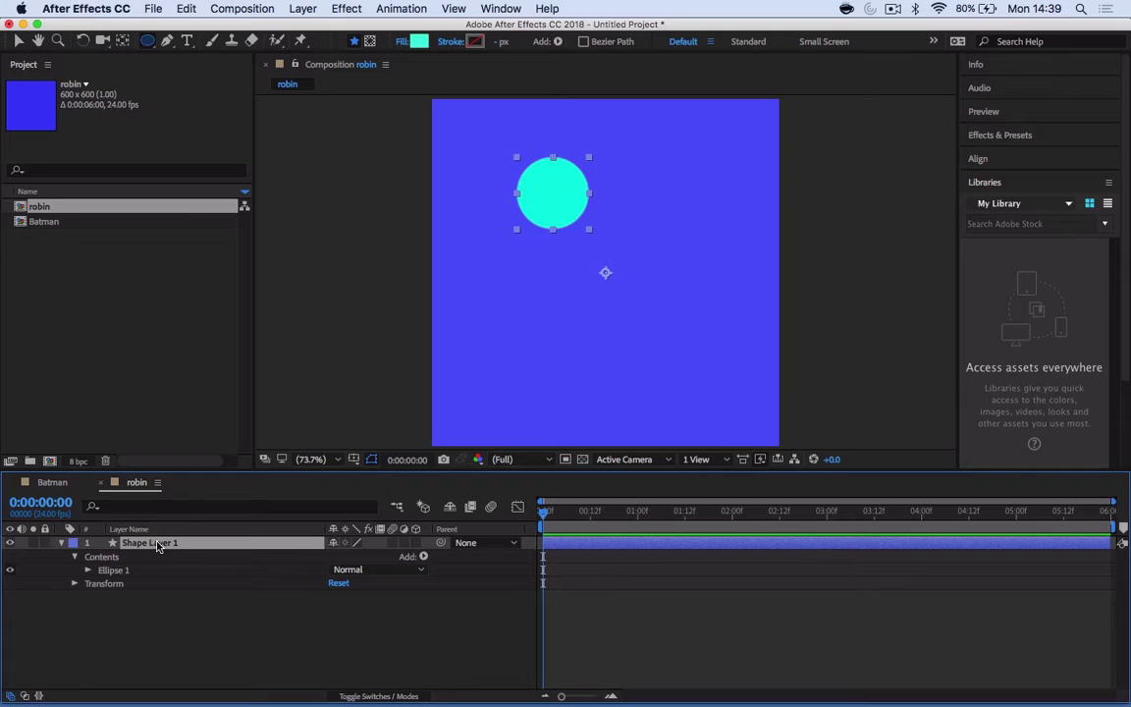
pyautogui.click(124, 42)
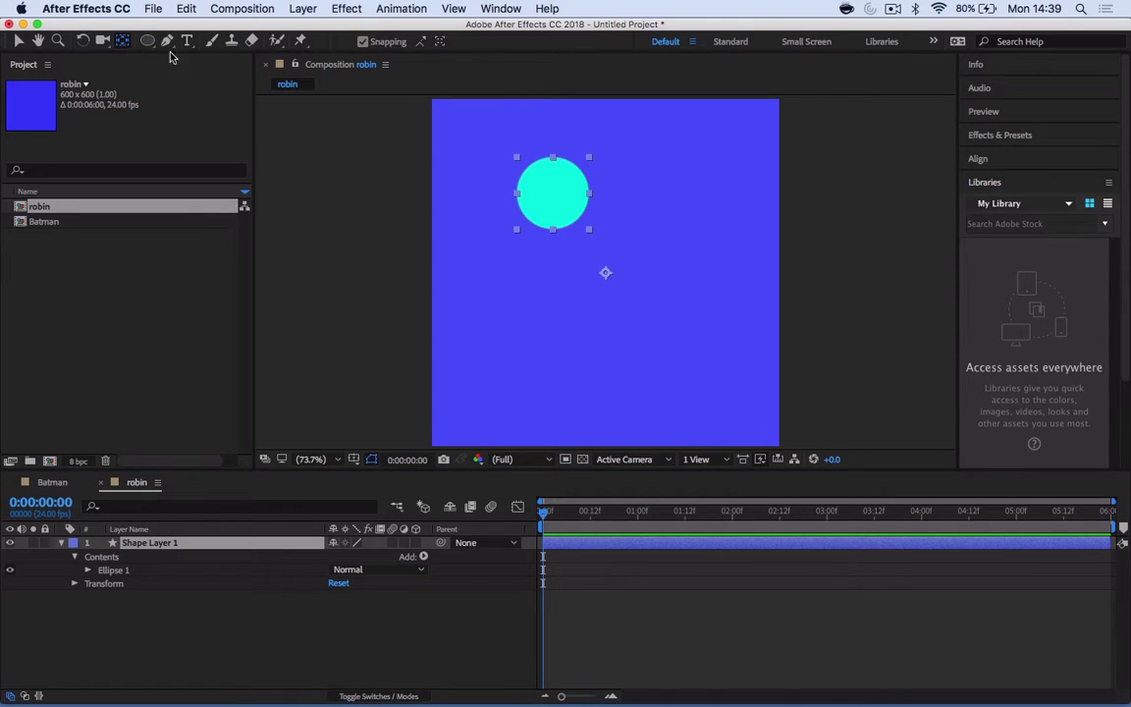
pyautogui.press('super+alt+Home')
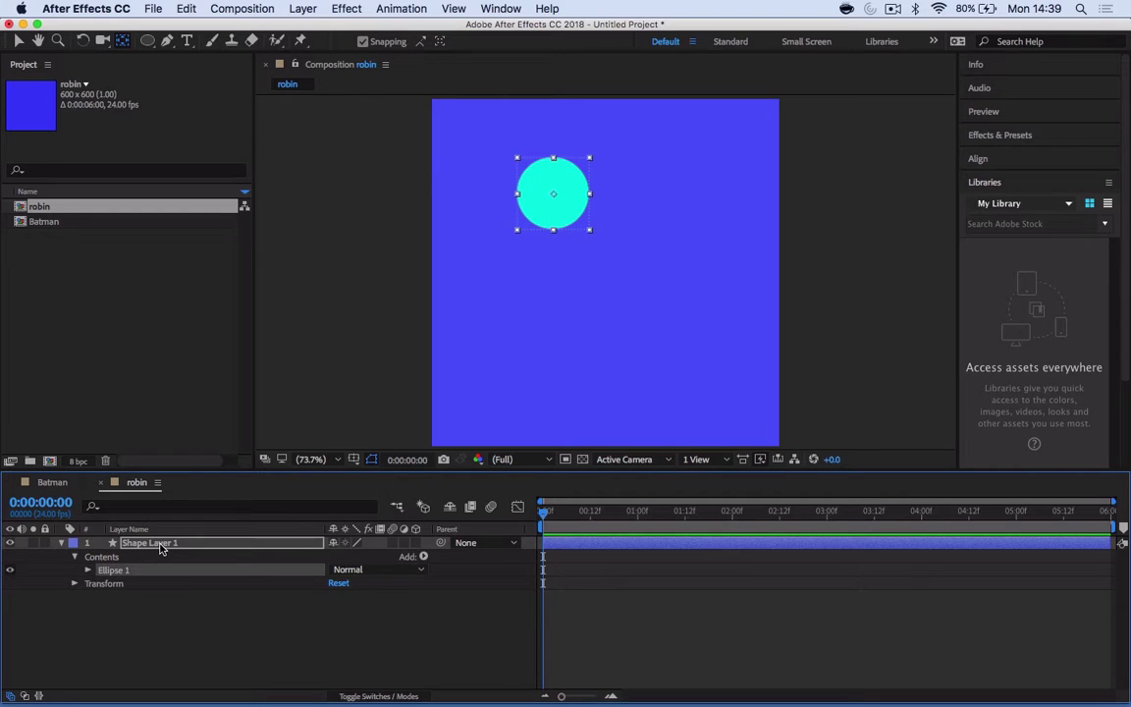
pyautogui.press('super+z')
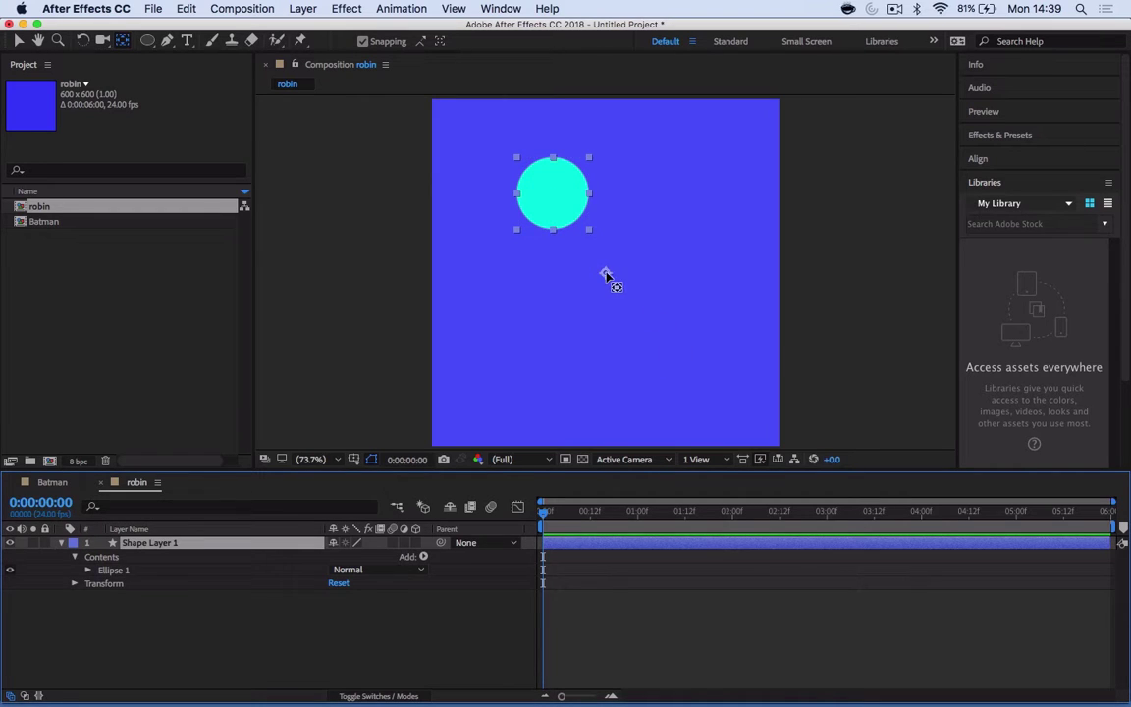
pyautogui.moveTo(586, 242); pyautogui.dragTo(551, 201)
# Rename the circle's shape layer as circle1.
pyautogui.press('Return')
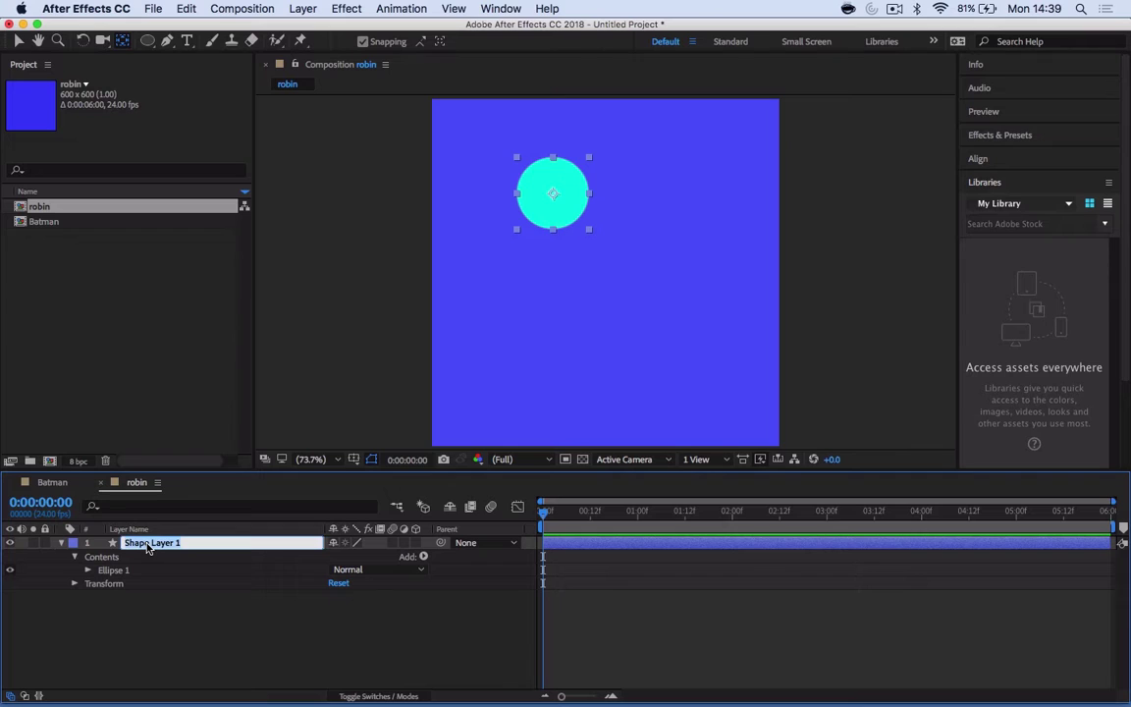
pyautogui.write('circle1')
pyautogui.press('Return')
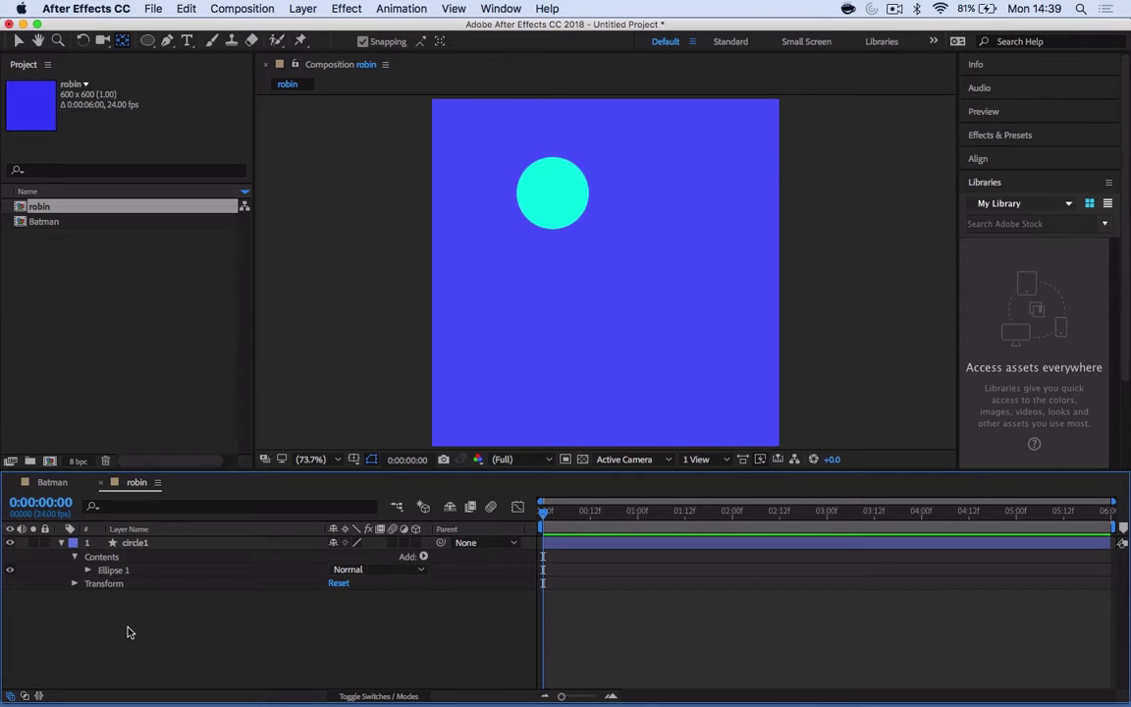
# Collapse the circle1 layer's properties and duplicate the circle twice to get three circle layers.
pyautogui.click(60, 543)
pyautogui.click(132, 543)
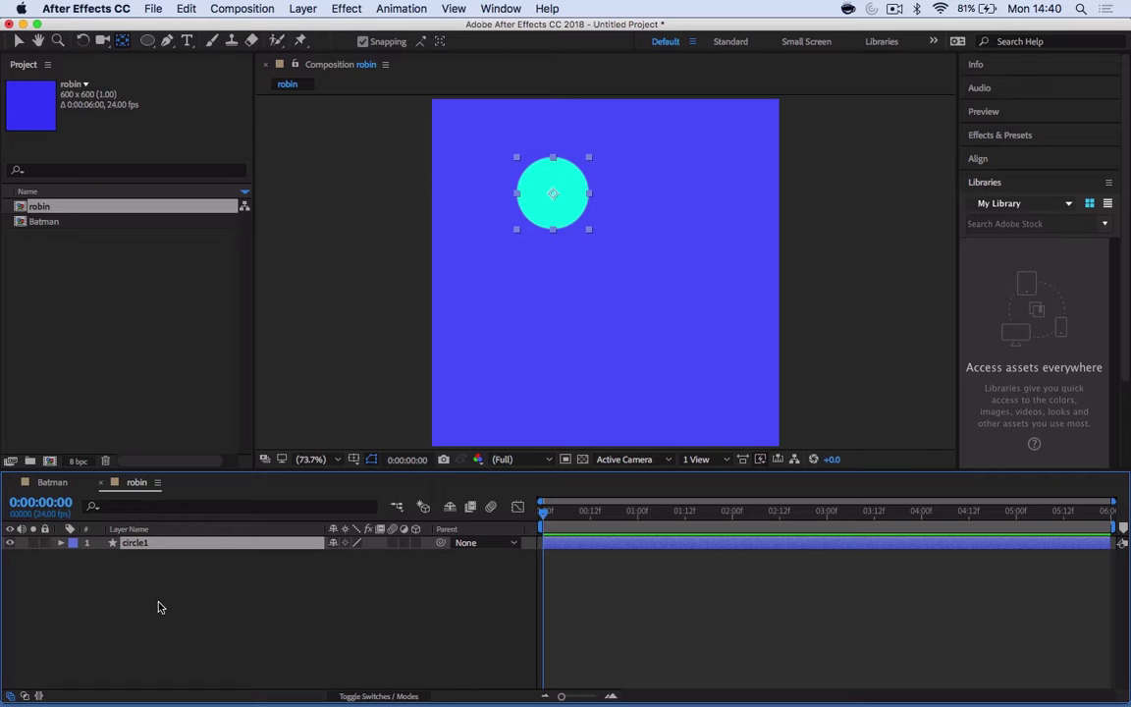
pyautogui.hotkey('ctrl', 'd')
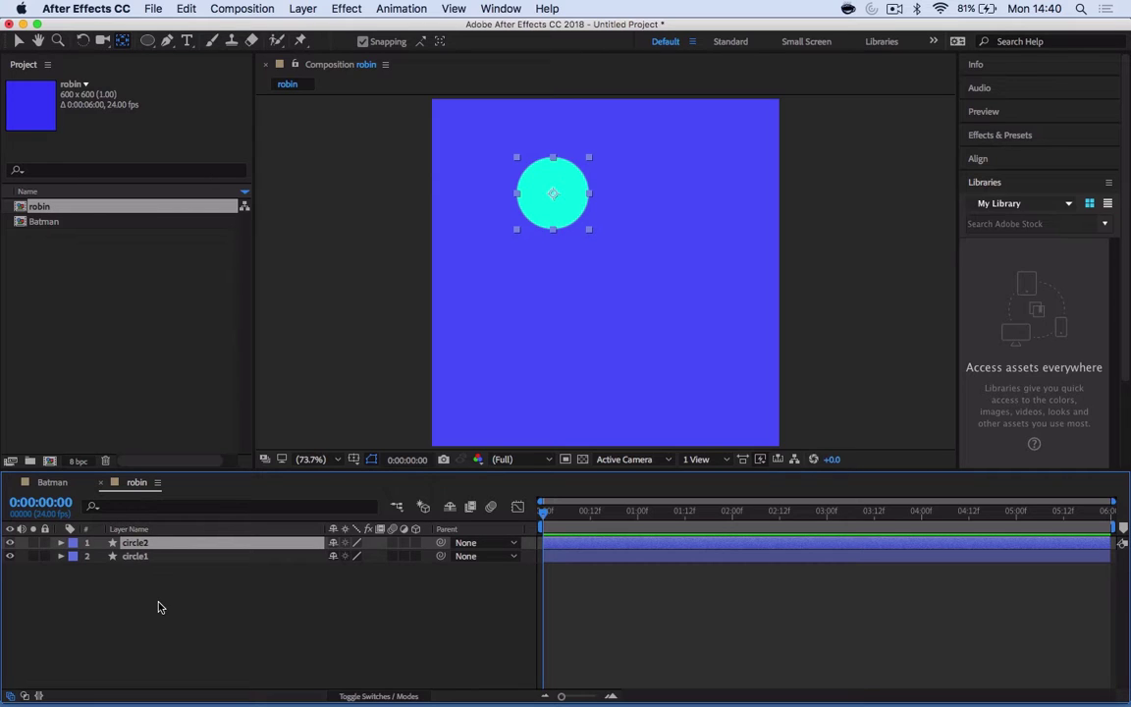
pyautogui.press('cmd+d')
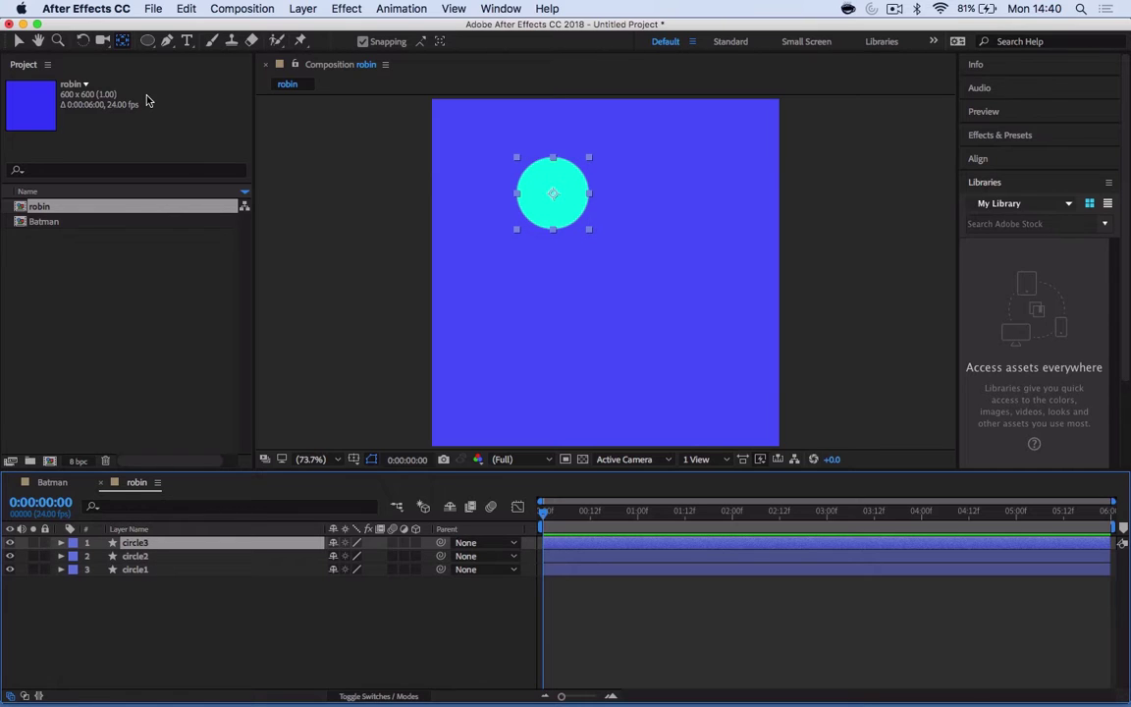
# Spread the circles into a rough, uneven vertical column, with circle1 uppermost, circle3 in the middle and circle2 lowest.
pyautogui.click(536, 224)
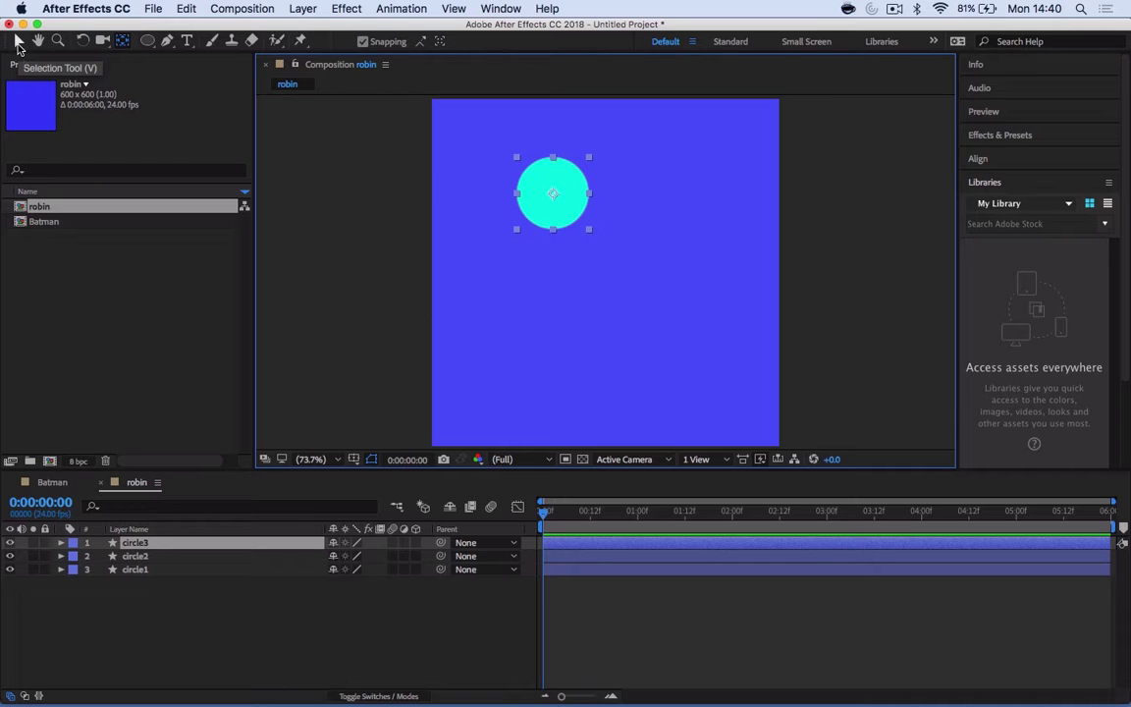
pyautogui.click(18, 44)
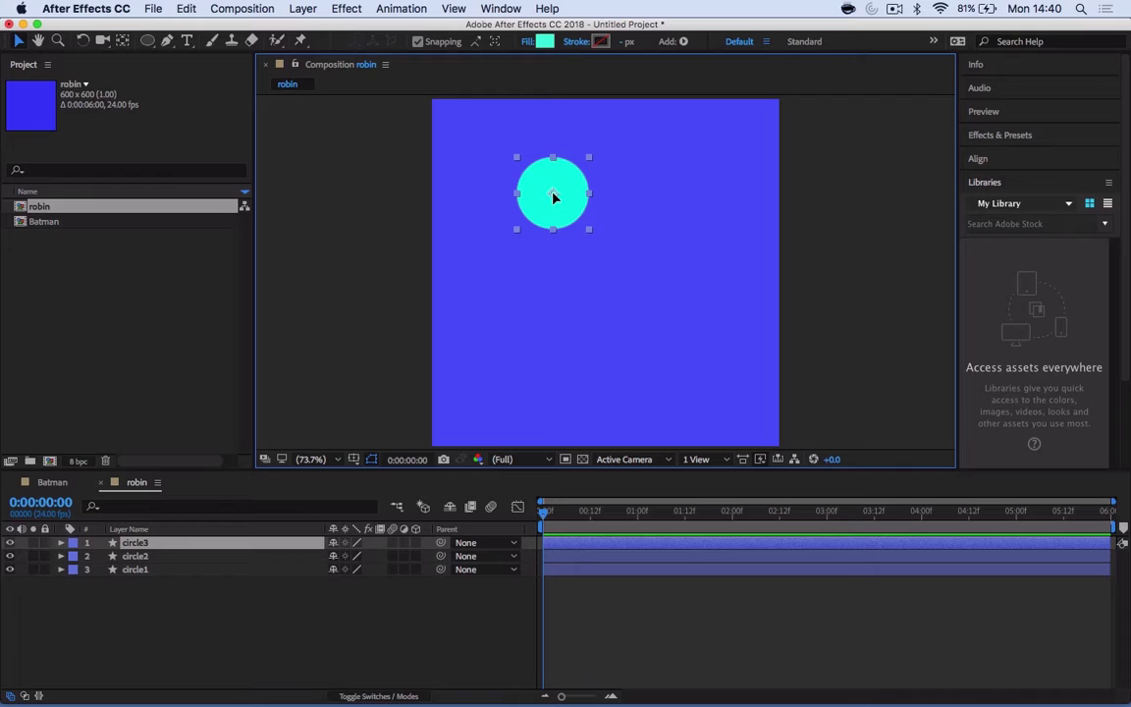
pyautogui.moveTo(554, 210); pyautogui.dragTo(550, 323)
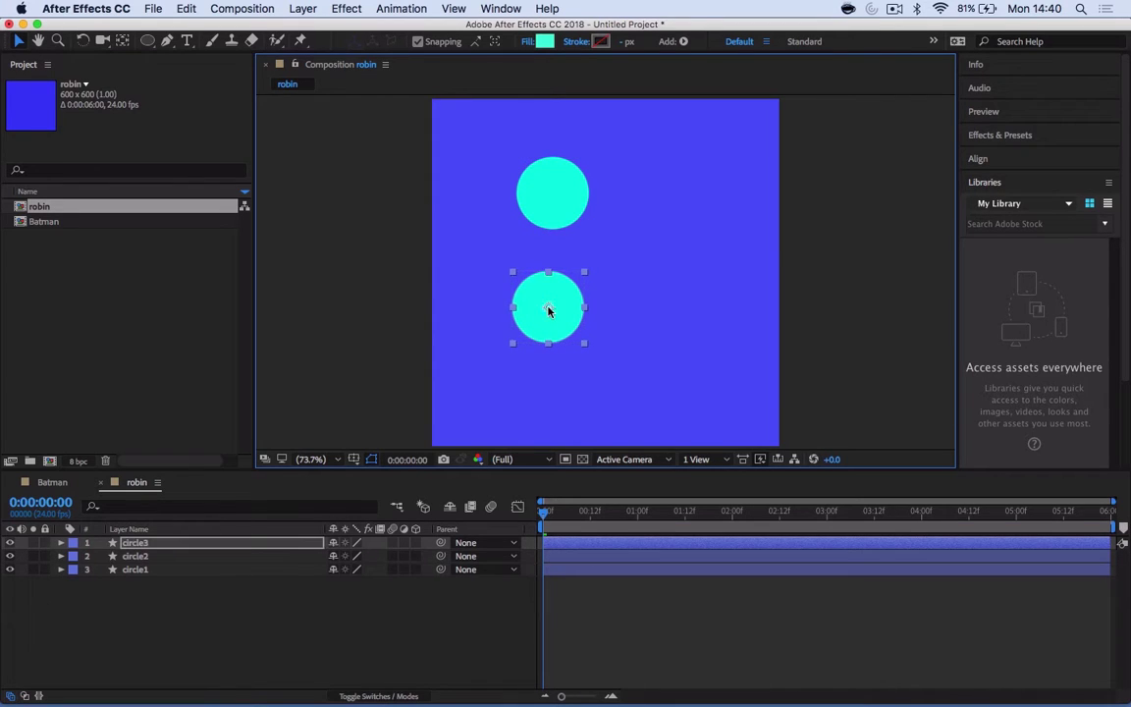
pyautogui.moveTo(554, 204); pyautogui.dragTo(641, 397)
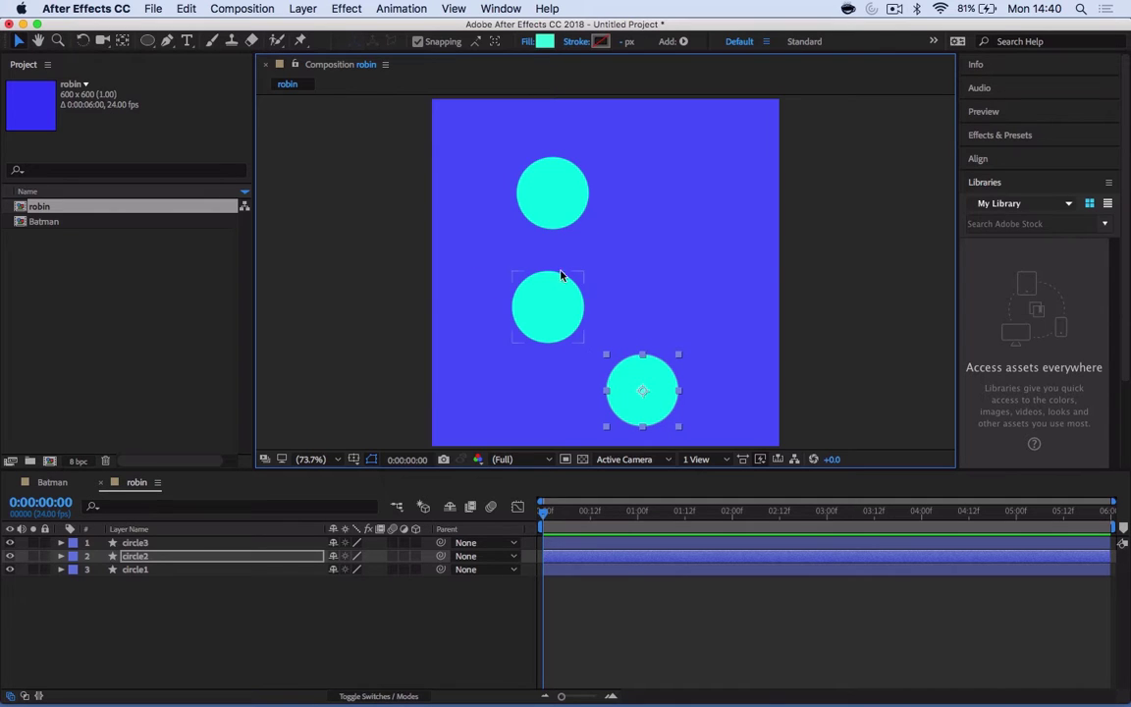
pyautogui.moveTo(638, 408); pyautogui.dragTo(547, 406)
pyautogui.moveTo(542, 194); pyautogui.dragTo(617, 198)
pyautogui.moveTo(558, 313); pyautogui.dragTo(609, 288)
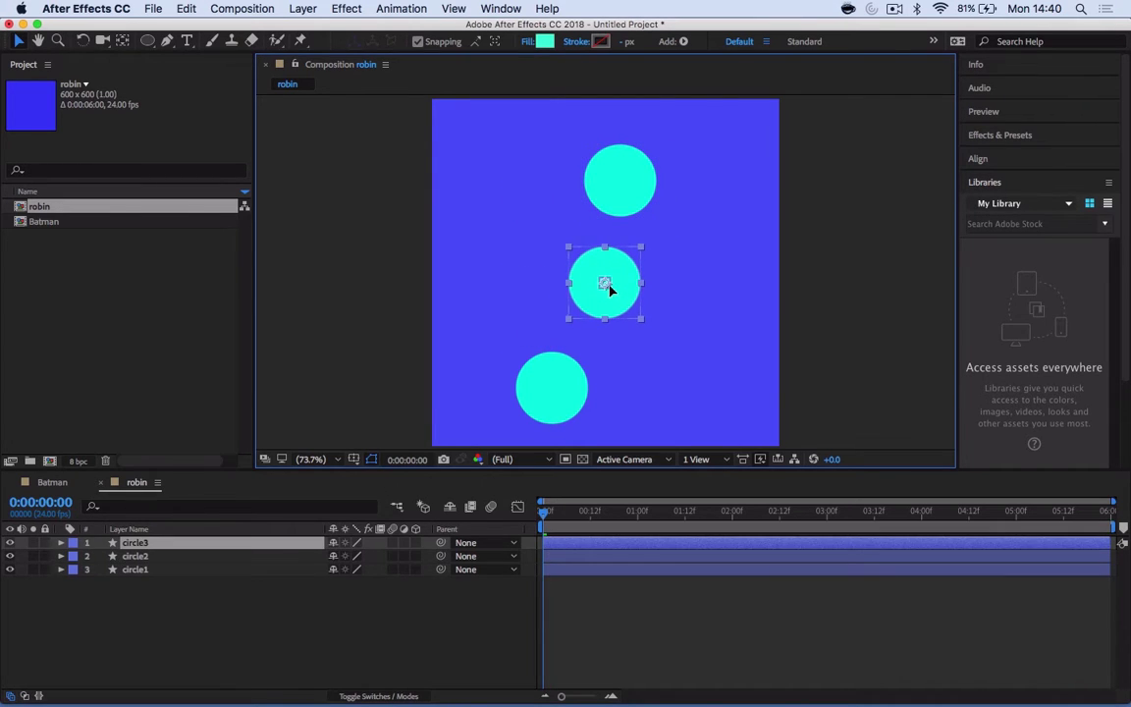
pyautogui.moveTo(584, 406); pyautogui.dragTo(563, 419)
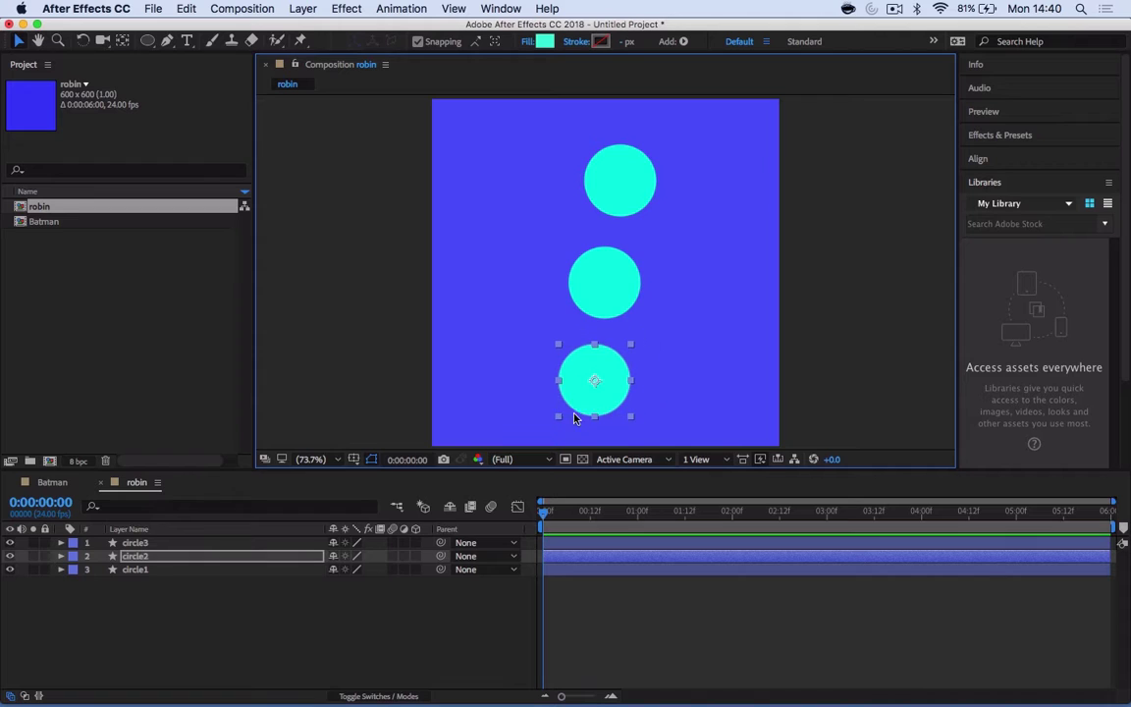
# Deselect all layers and open the Align panel.
pyautogui.click(277, 611)
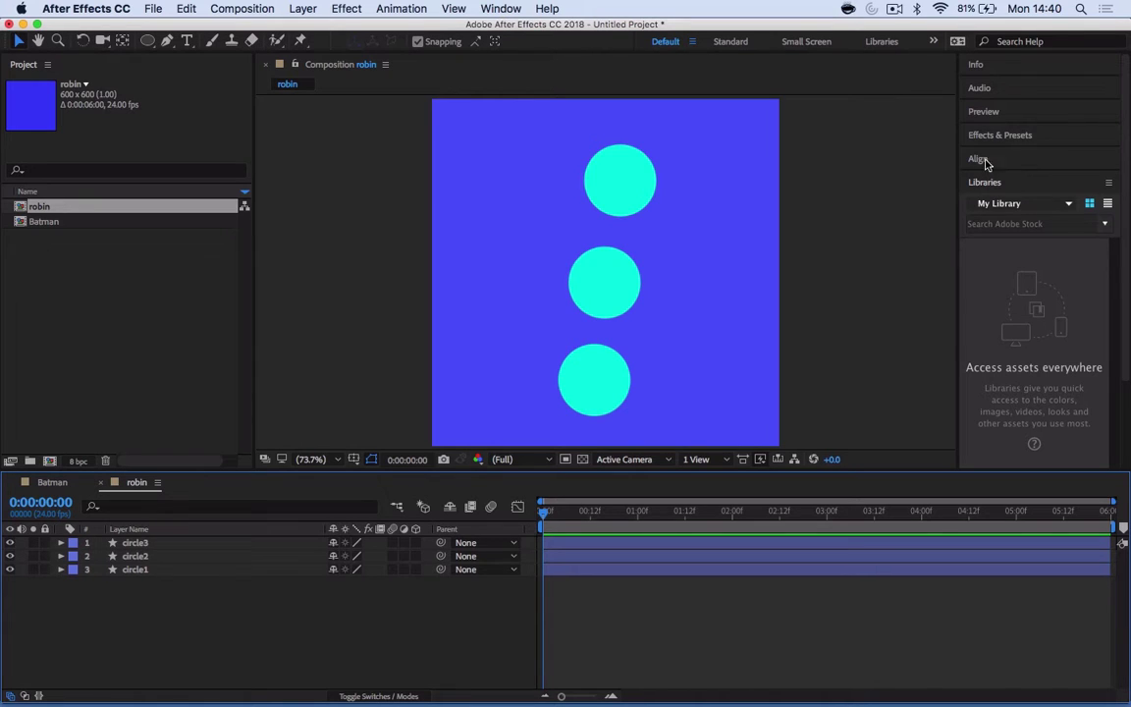
pyautogui.click(501, 9)
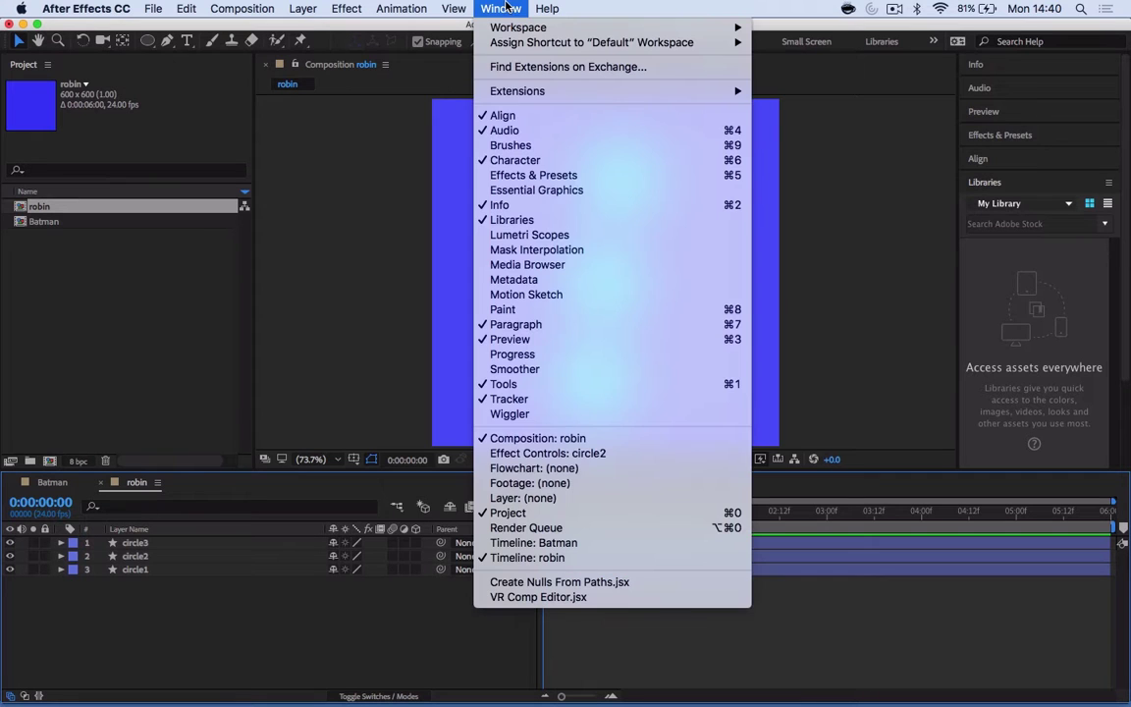
pyautogui.click(535, 118)
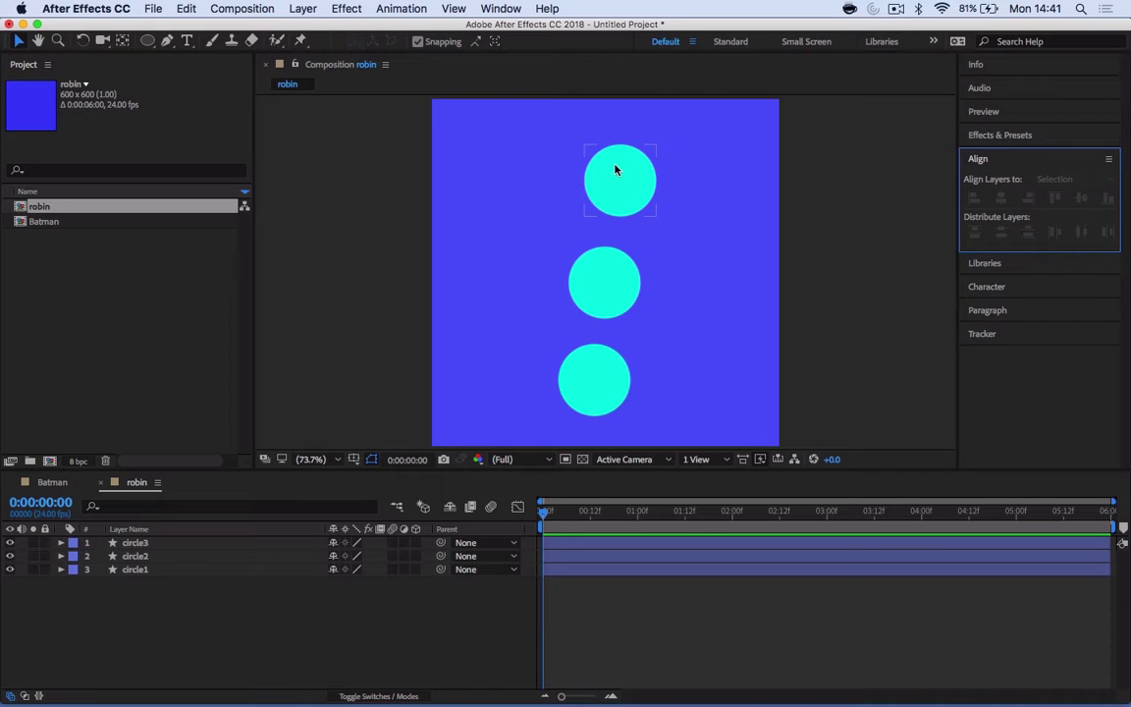
# Select all three circles on the canvas and clear the selection.
pyautogui.click(594, 408)
pyautogui.click(573, 389)
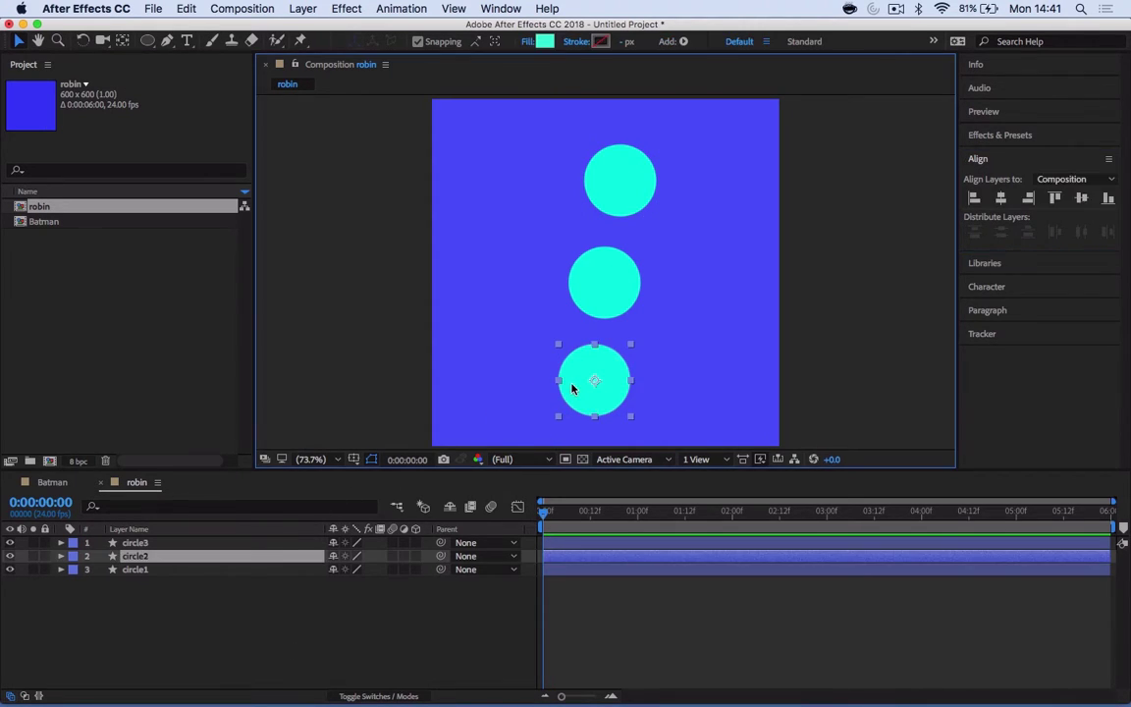
pyautogui.keyDown('shift'); pyautogui.click(596, 308); pyautogui.keyUp('shift')
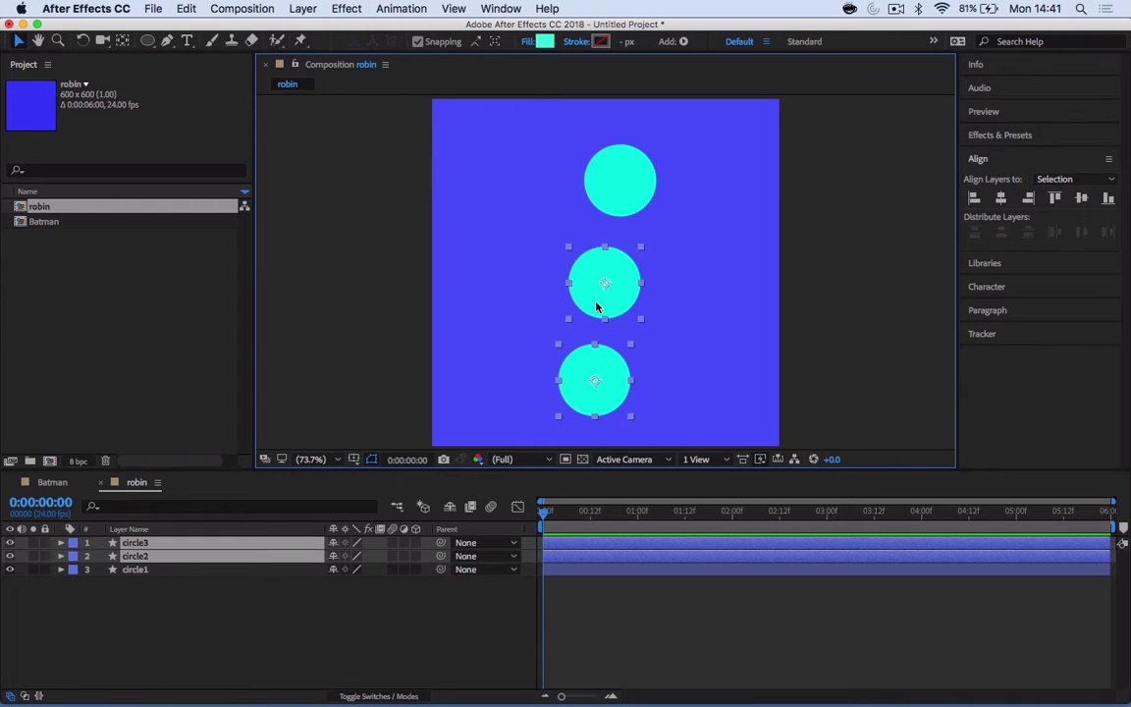
pyautogui.keyDown('shift'); pyautogui.click(619, 216); pyautogui.keyUp('shift')
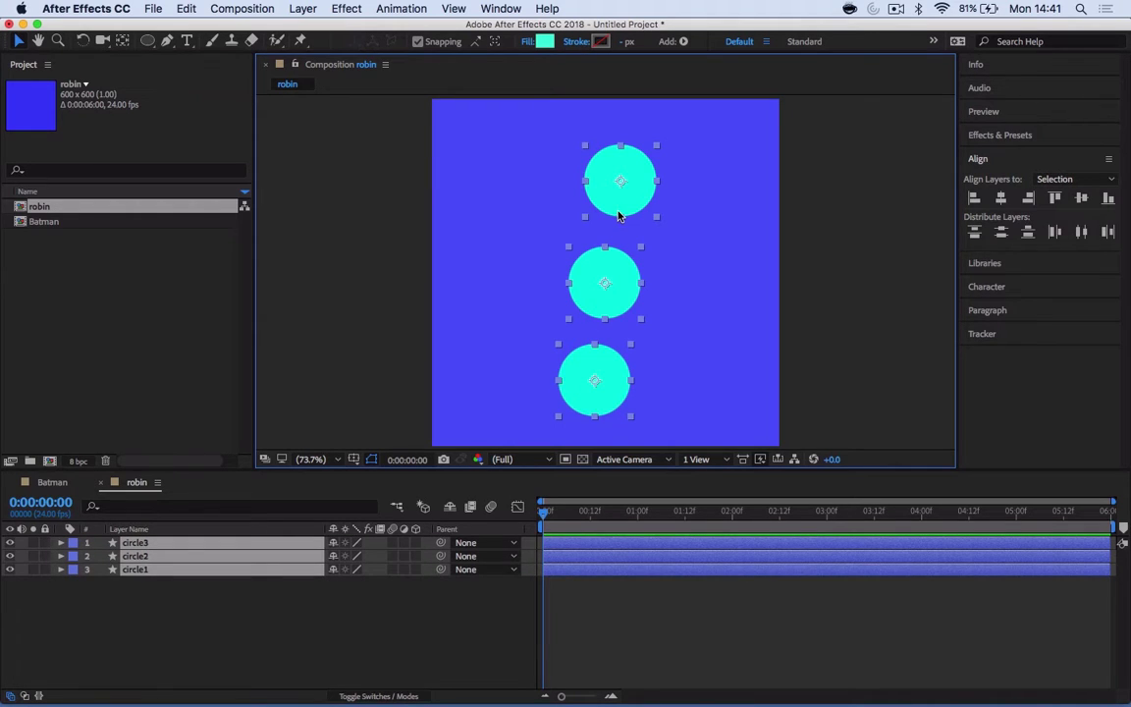
pyautogui.click(277, 643)
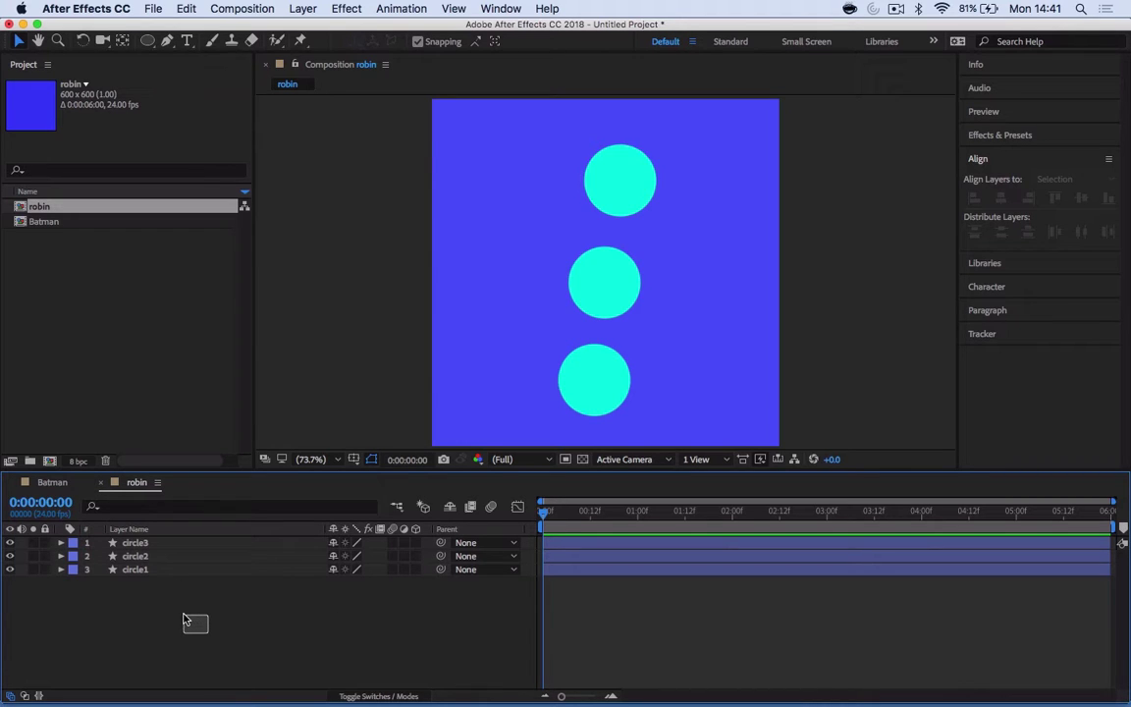
# Align the circle1, circle2 and circle3 layers by their horizontal centres, relative to the selection.
pyautogui.moveTo(210, 641); pyautogui.dragTo(134, 543)
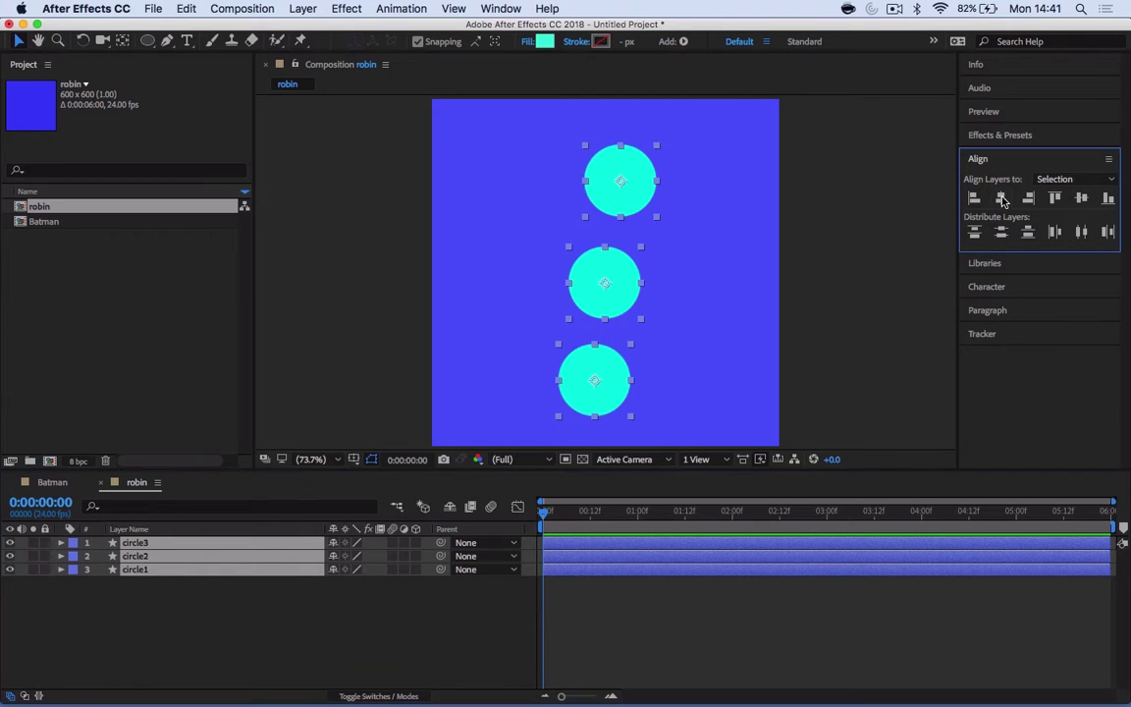
pyautogui.click(1002, 202)
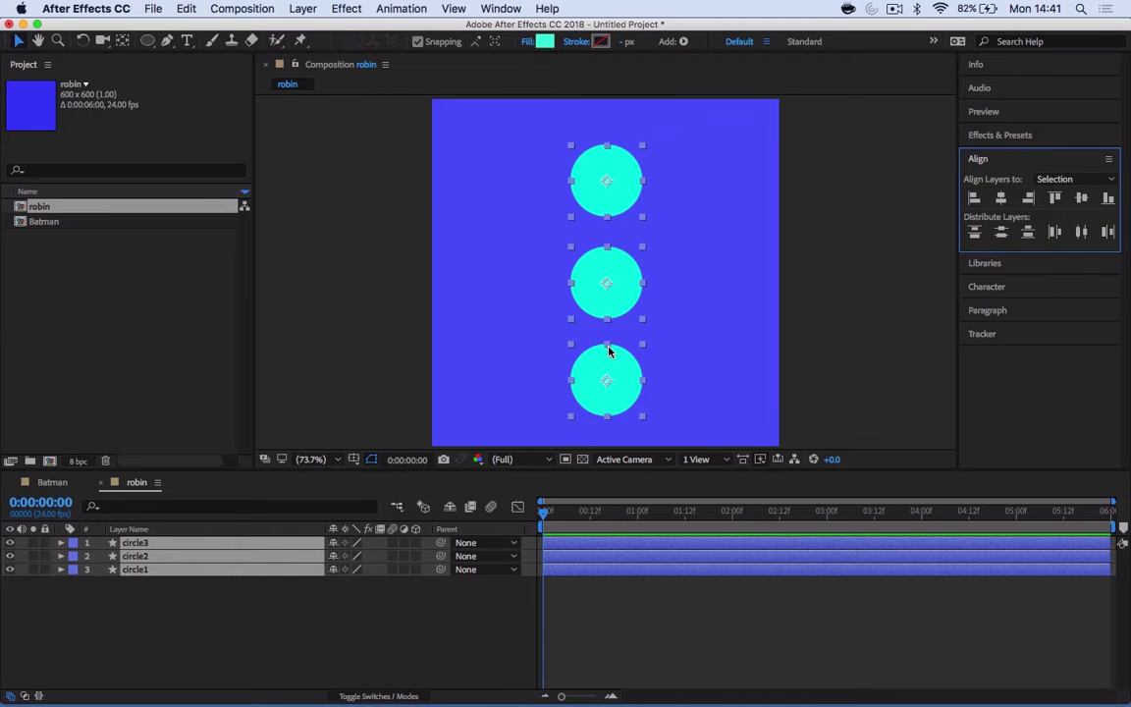
# Try aligning the three circles by their vertical centres and undo that alignment.
pyautogui.click(1082, 202)
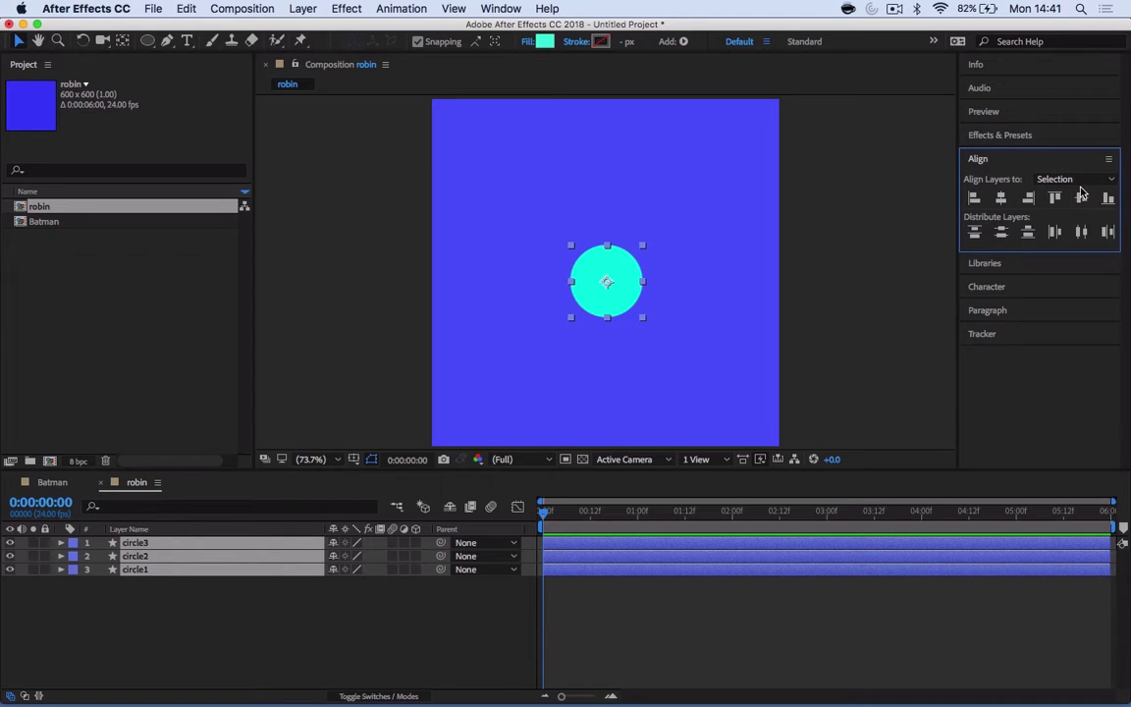
pyautogui.click(187, 9)
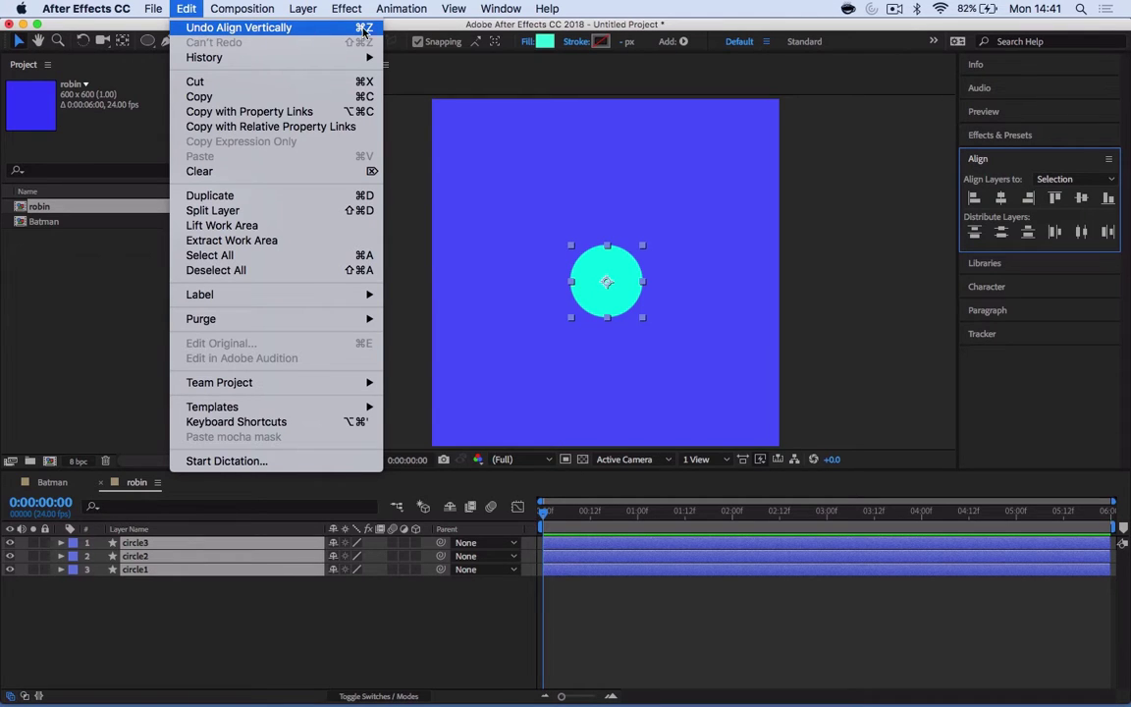
pyautogui.click(187, 8)
pyautogui.click(187, 9)
pyautogui.click(184, 26)
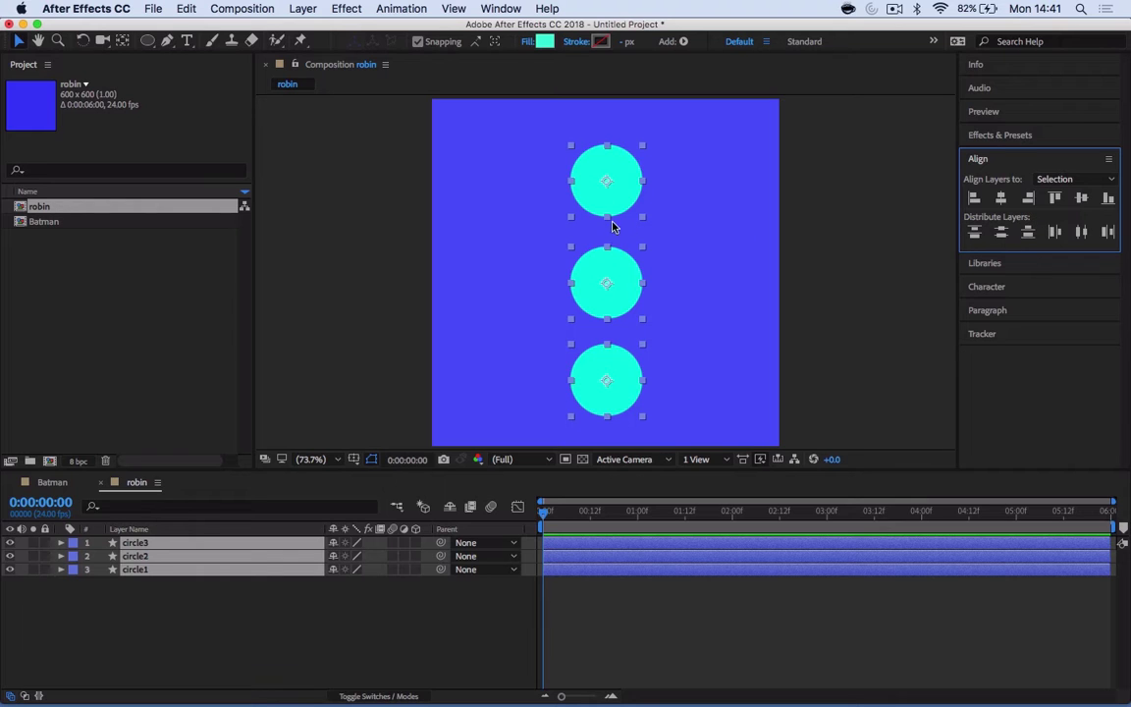
# Move the middle circle straight up, close to the uppermost circle, so the spacing is uneven.
pyautogui.click(505, 284)
pyautogui.click(596, 296)
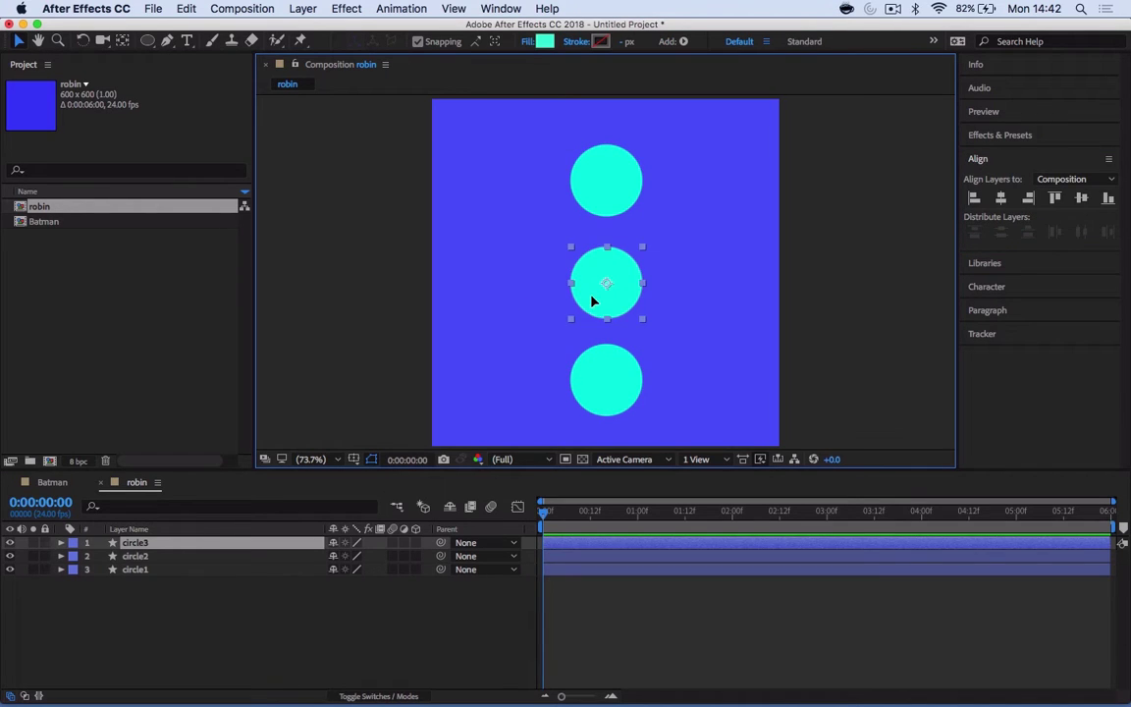
pyautogui.moveTo(596, 295); pyautogui.dragTo(592, 276)
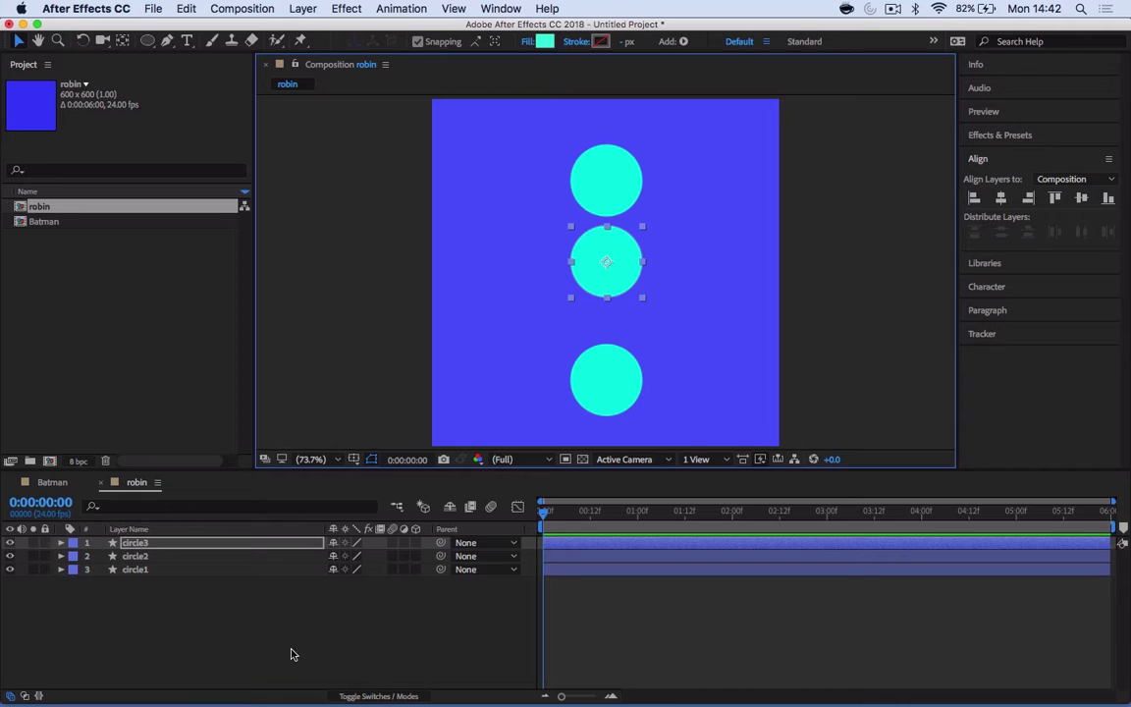
# Select the circle1, circle2 and circle3 layers and distribute them evenly by their vertical centres.
pyautogui.moveTo(233, 632); pyautogui.dragTo(160, 535)
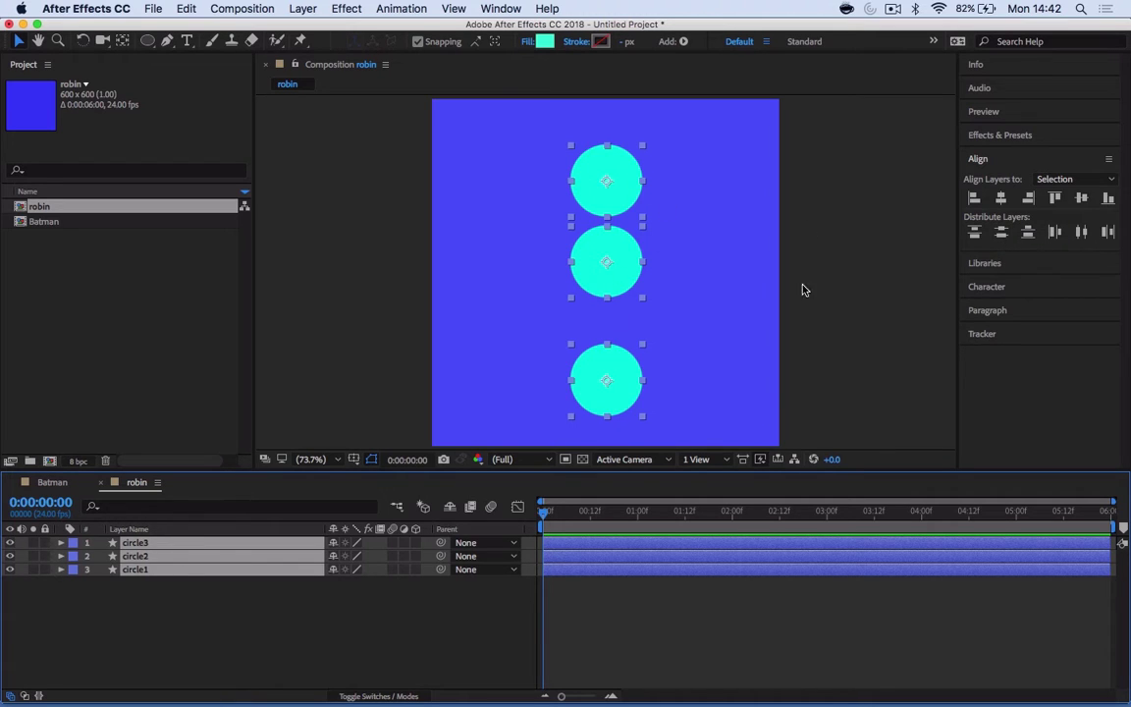
pyautogui.click(1000, 234)
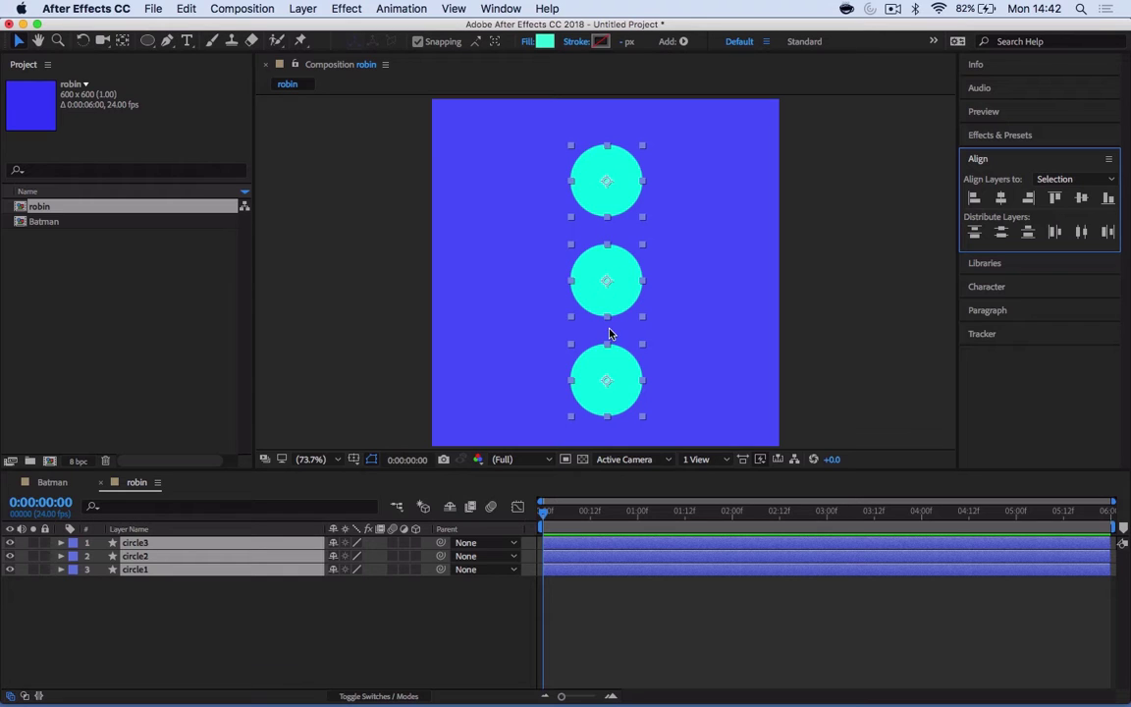
# Align the three circle layers to the composition's horizontal centre.
pyautogui.click(1068, 180)
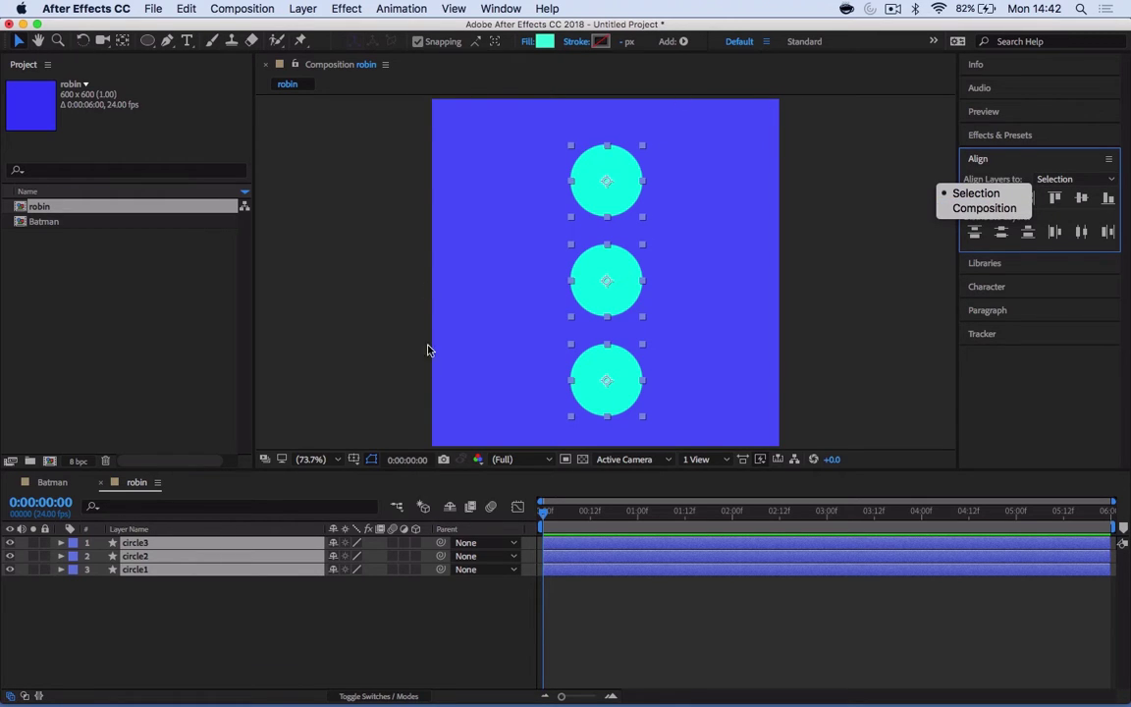
pyautogui.click(987, 209)
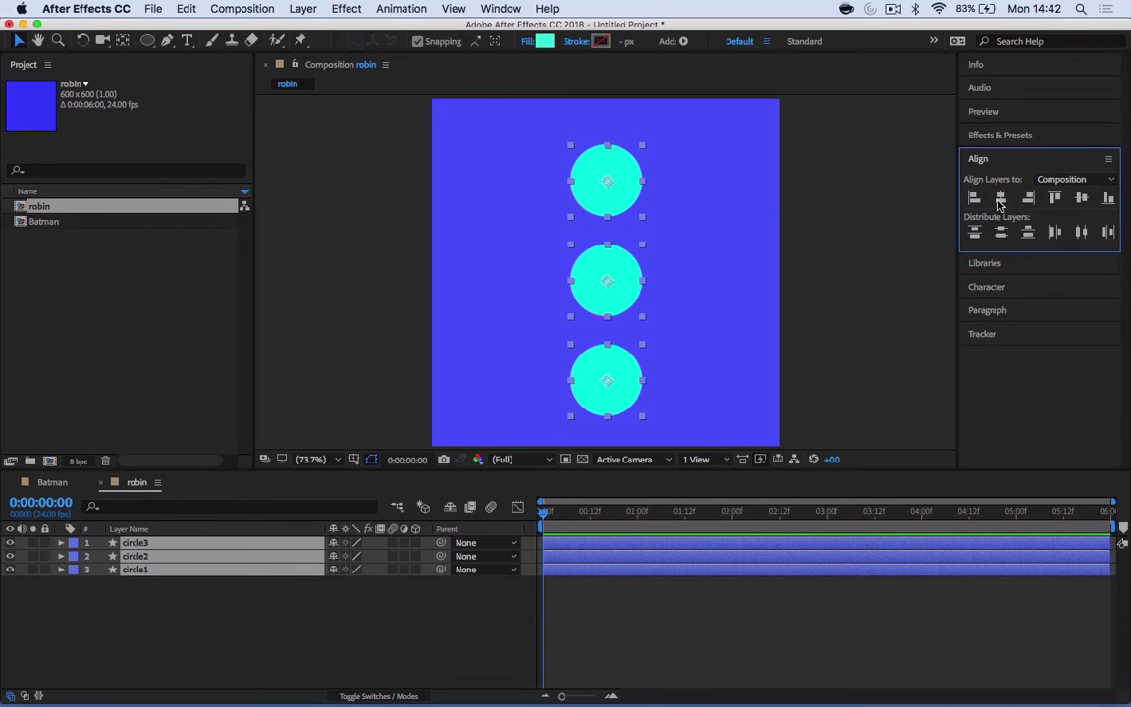
pyautogui.click(1001, 201)
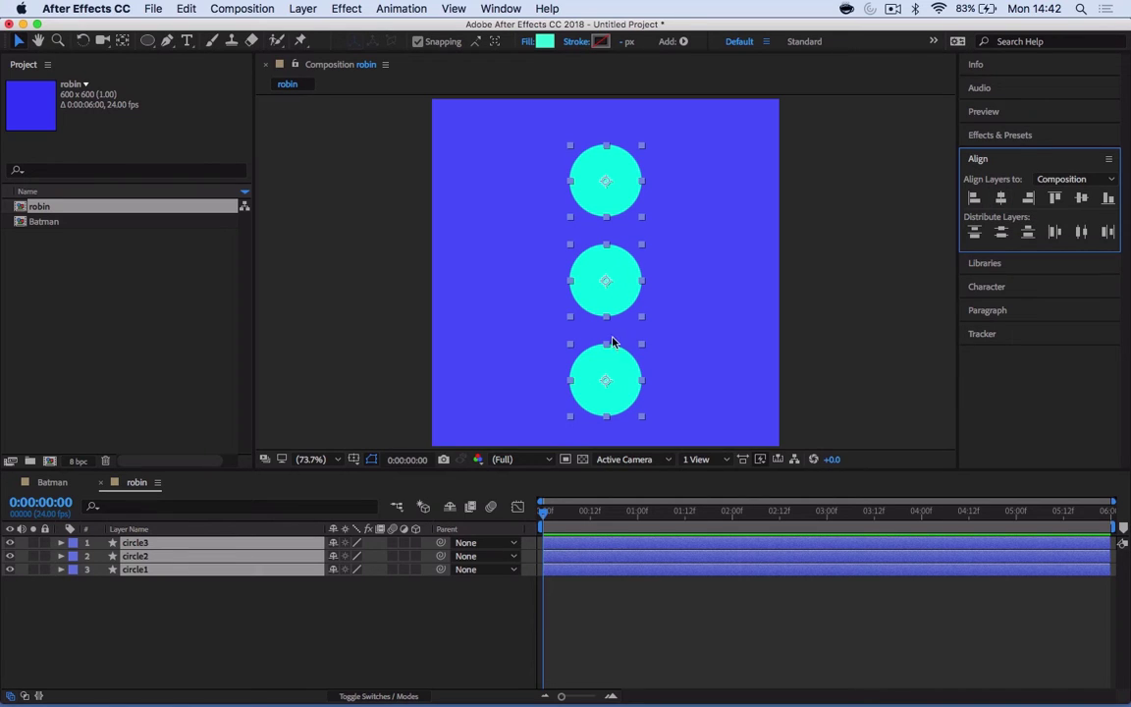
# Try aligning the three circles to the composition's left edge and right edge, and return them to its horizontal centre.
pyautogui.click(973, 201)
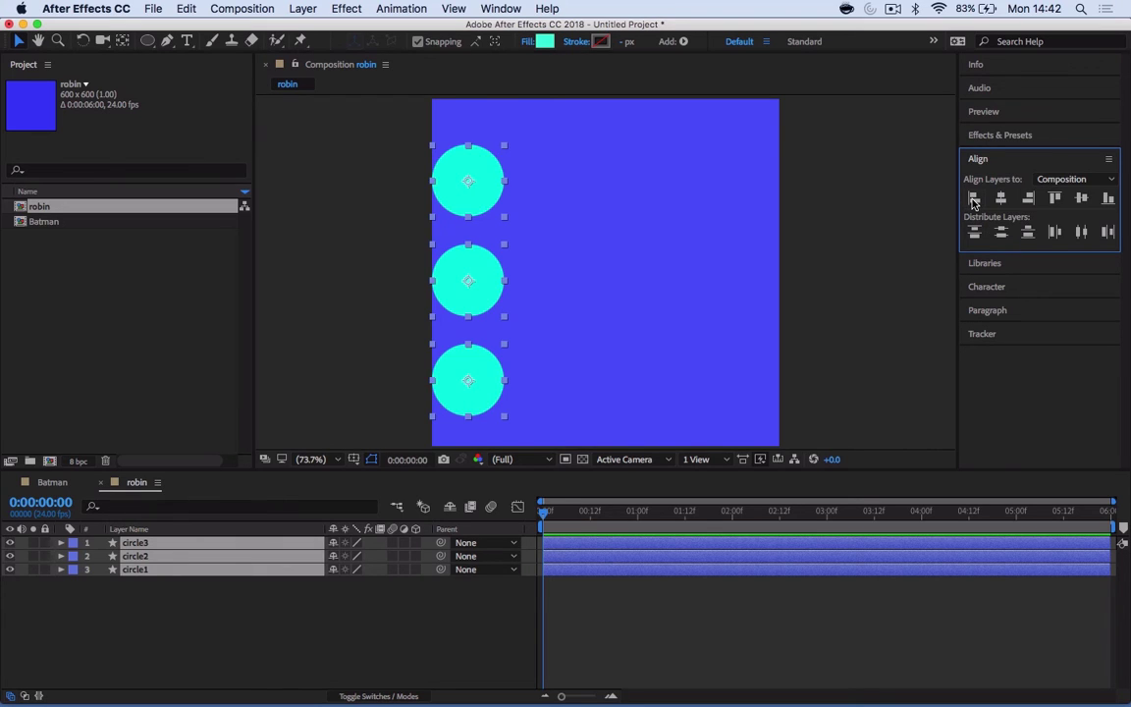
pyautogui.click(1031, 199)
pyautogui.click(1003, 201)
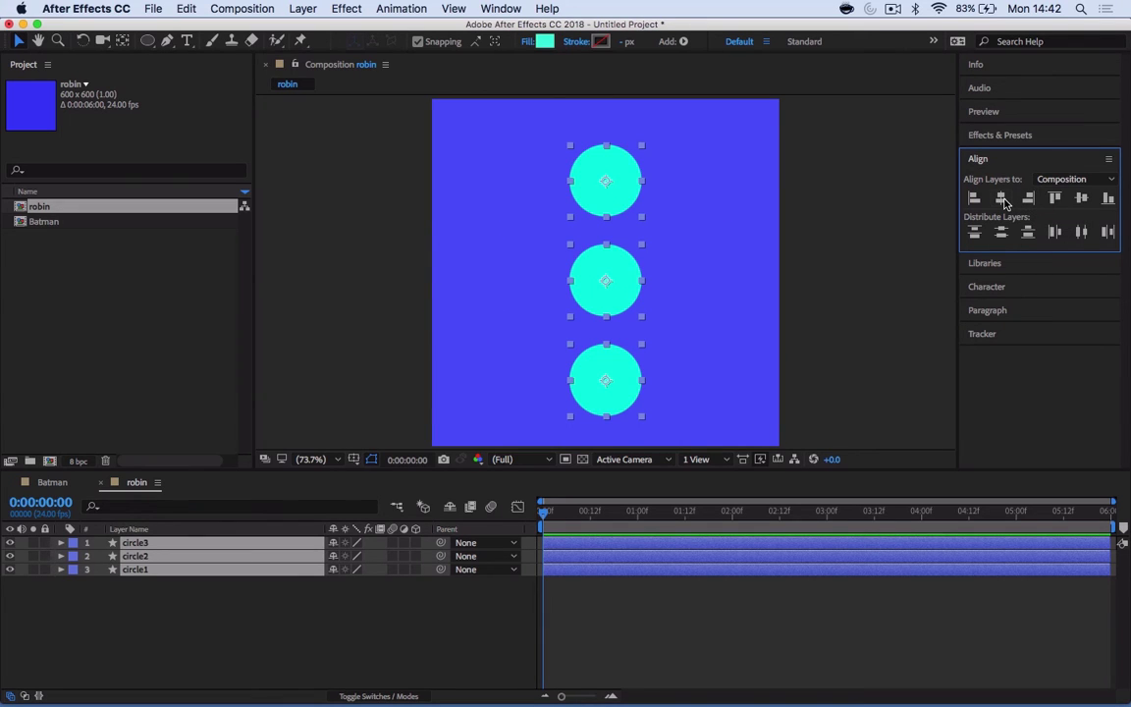
# Try aligning the three circles to the composition's vertical centre and undo that alignment.
pyautogui.click(1081, 199)
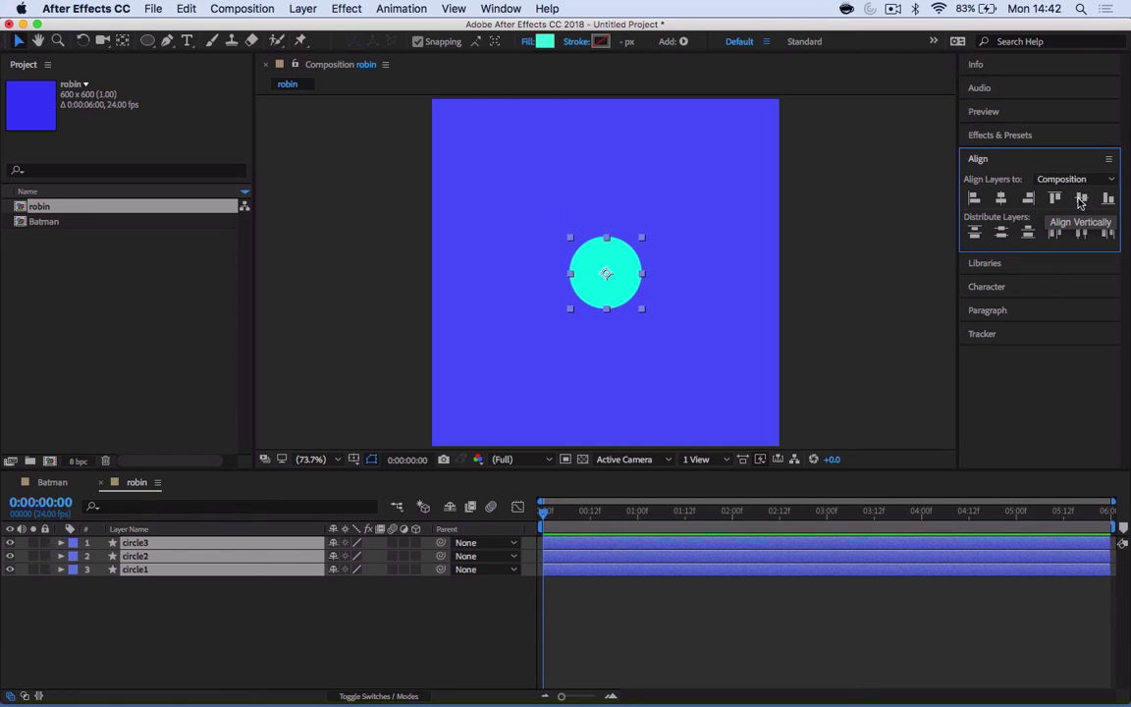
pyautogui.press('super+z')
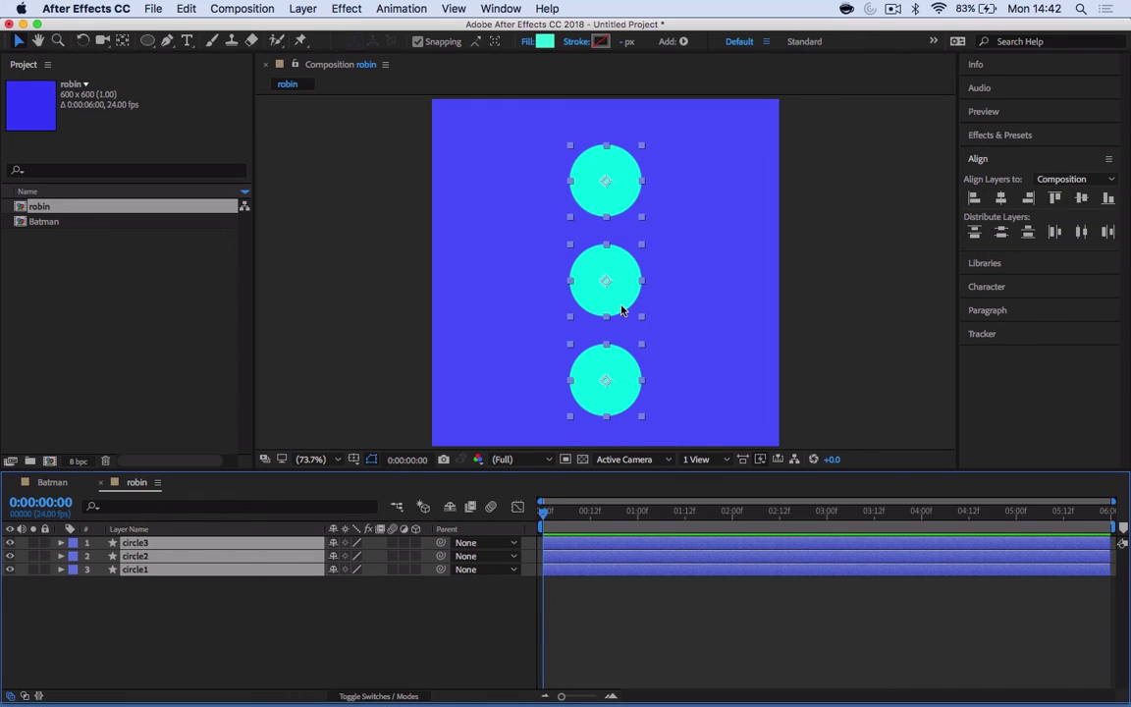